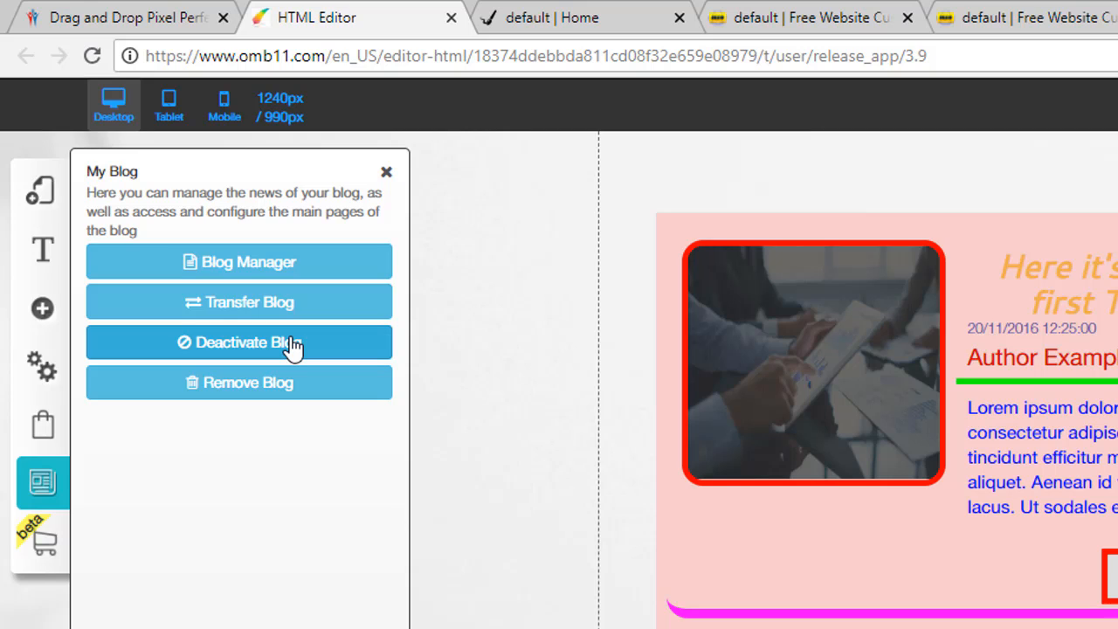
Step: Open the blog manager, dismiss the My Blog options and reverse the sort direction of the news list
{"action": "left_click", "coordinate": [244, 261]}
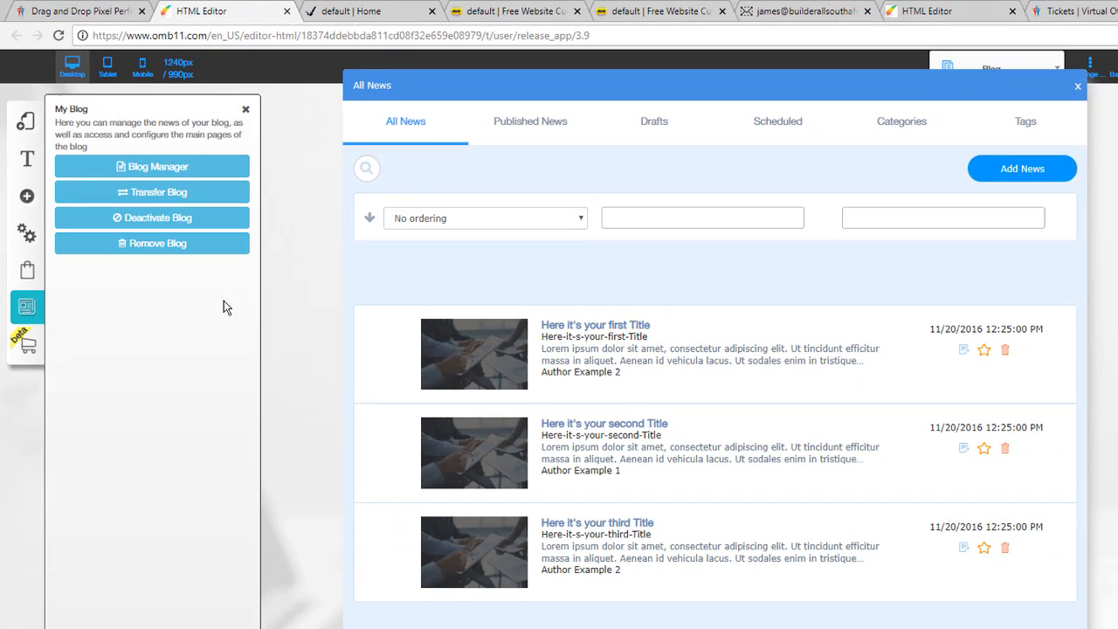
{"action": "left_click", "coordinate": [245, 116]}
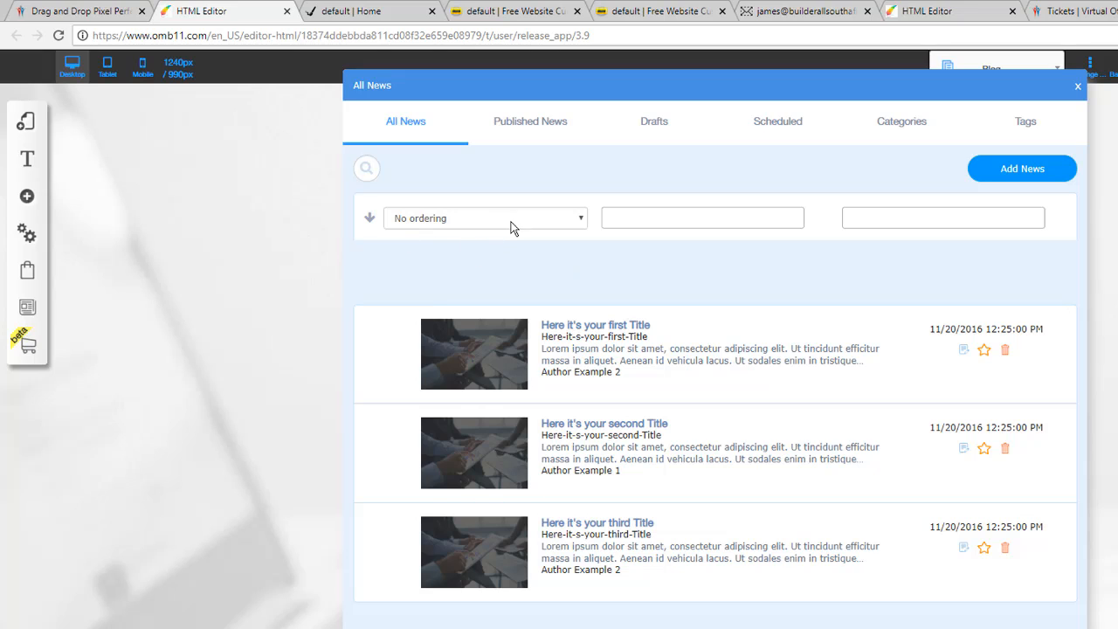
{"action": "left_click", "coordinate": [580, 217]}
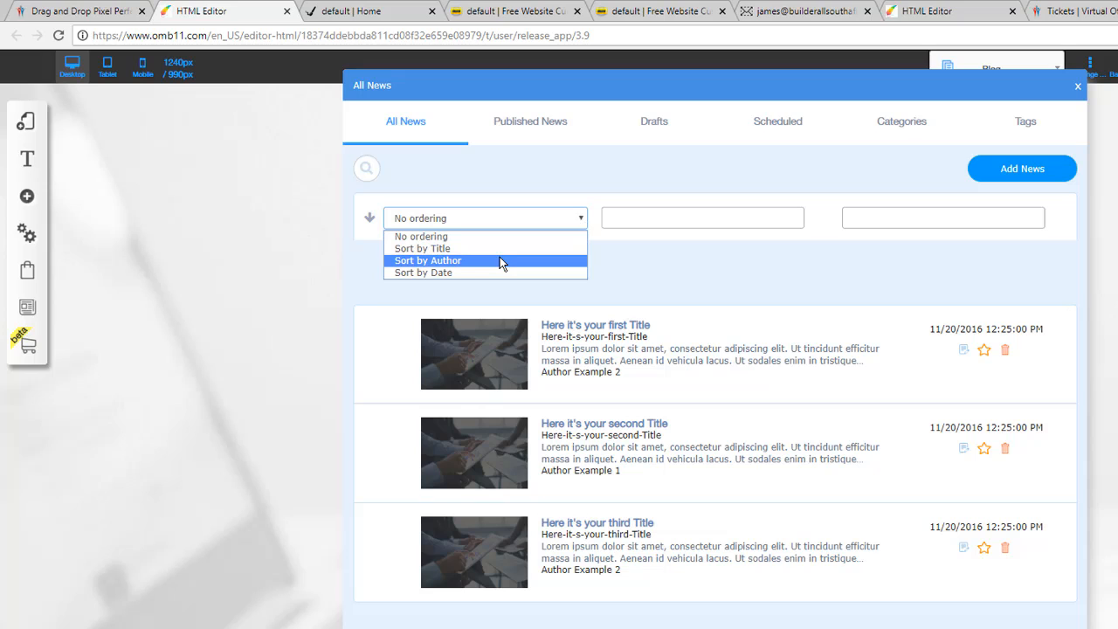
{"action": "left_click", "coordinate": [369, 219]}
{"action": "left_click", "coordinate": [369, 218]}
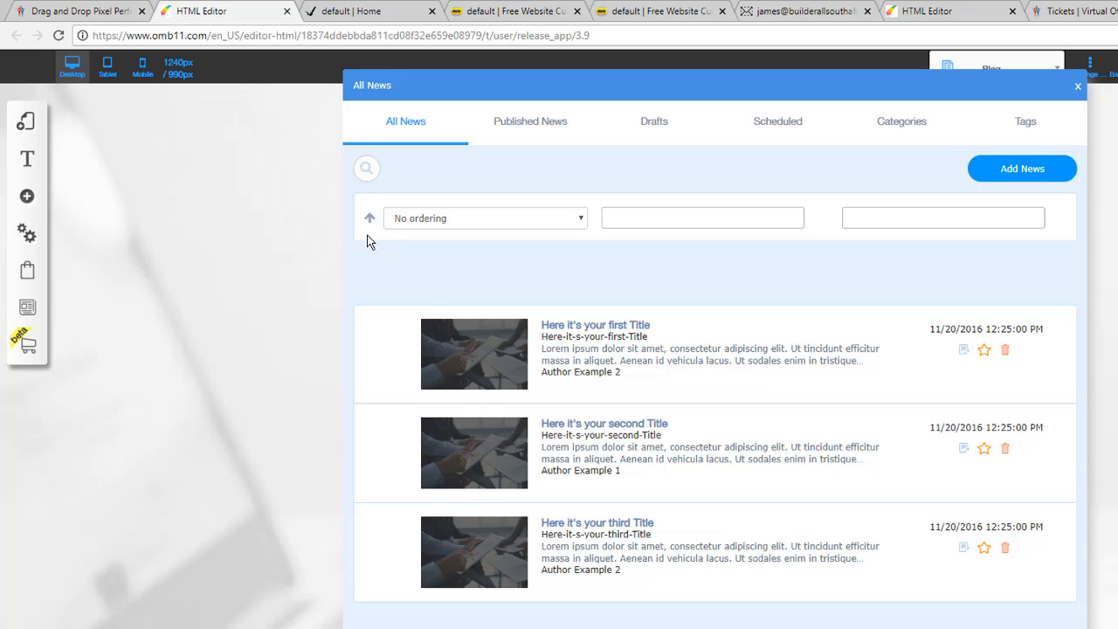
Step: Filter the news list by the category Category Example 2 and the tag Tag Example 1
{"action": "left_click", "coordinate": [675, 215]}
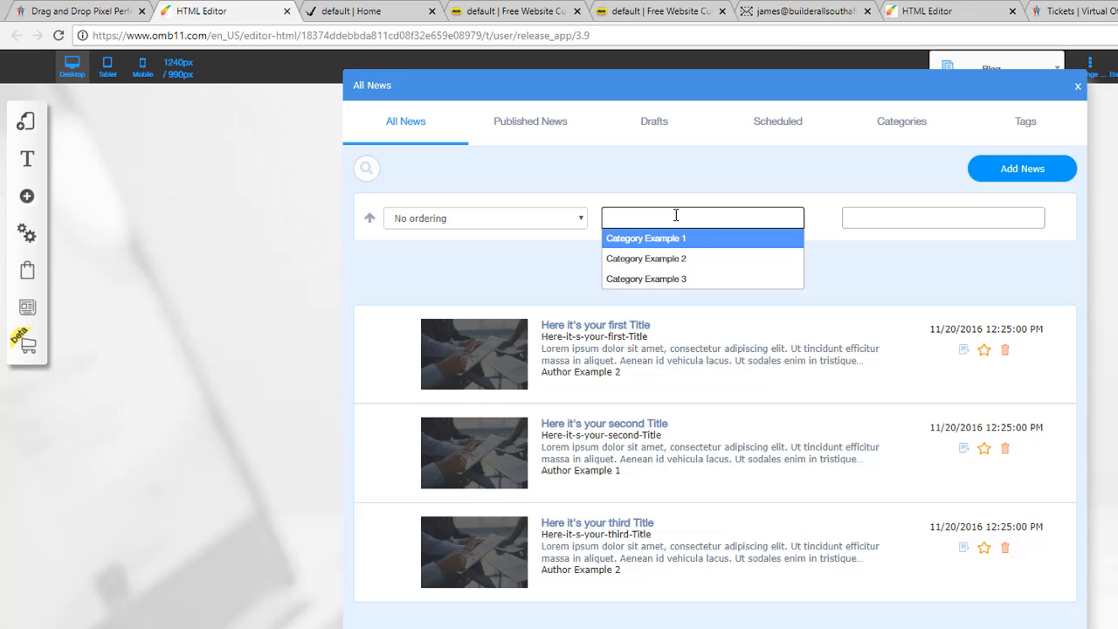
{"action": "left_click", "coordinate": [667, 259]}
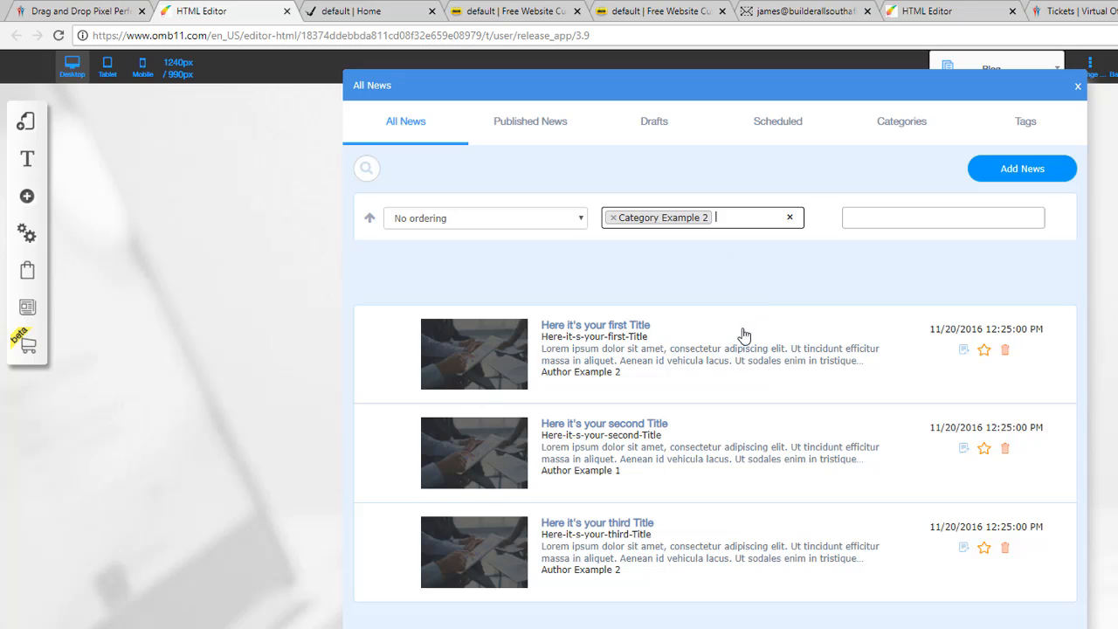
{"action": "left_click", "coordinate": [915, 214]}
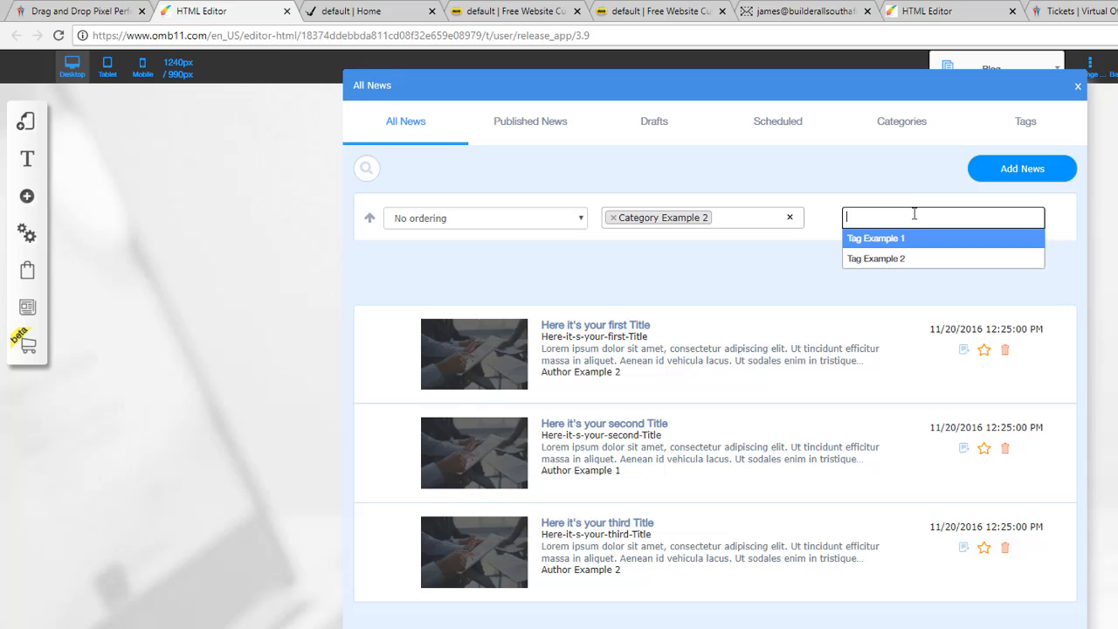
{"action": "left_click", "coordinate": [878, 237]}
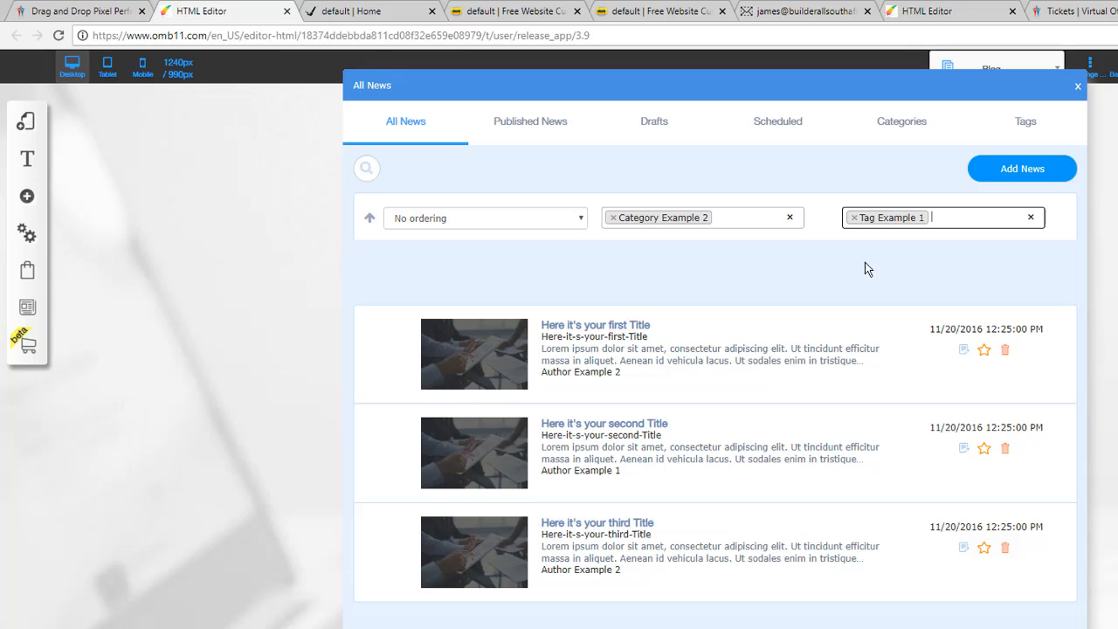
Step: Add a new blog news post and title it "Test blog Post"
{"action": "left_click", "coordinate": [1027, 172]}
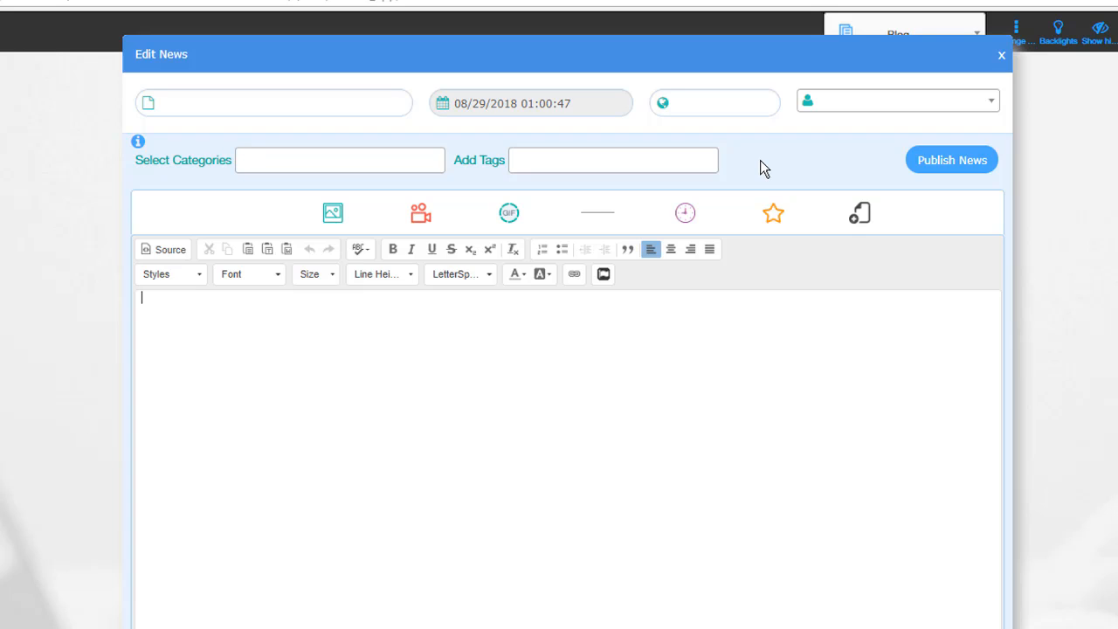
{"action": "left_click", "coordinate": [188, 103]}
{"action": "type", "text": "Test Blog Post"}
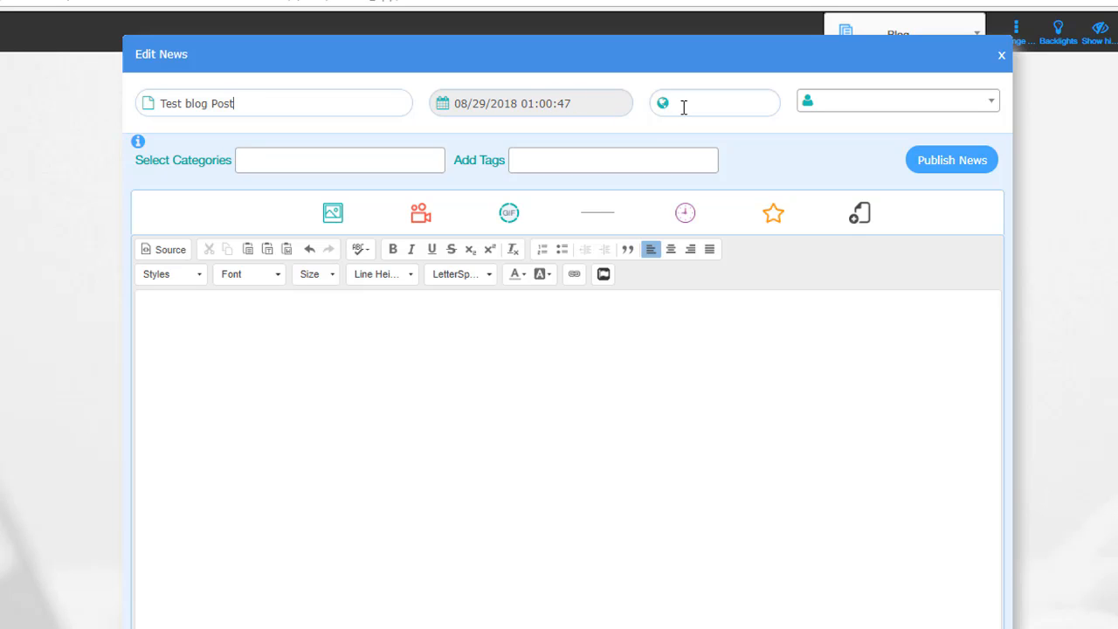
Step: Register an author for the post by entering and choosing the author's first name
{"action": "mouse_move", "coordinate": [663, 103]}
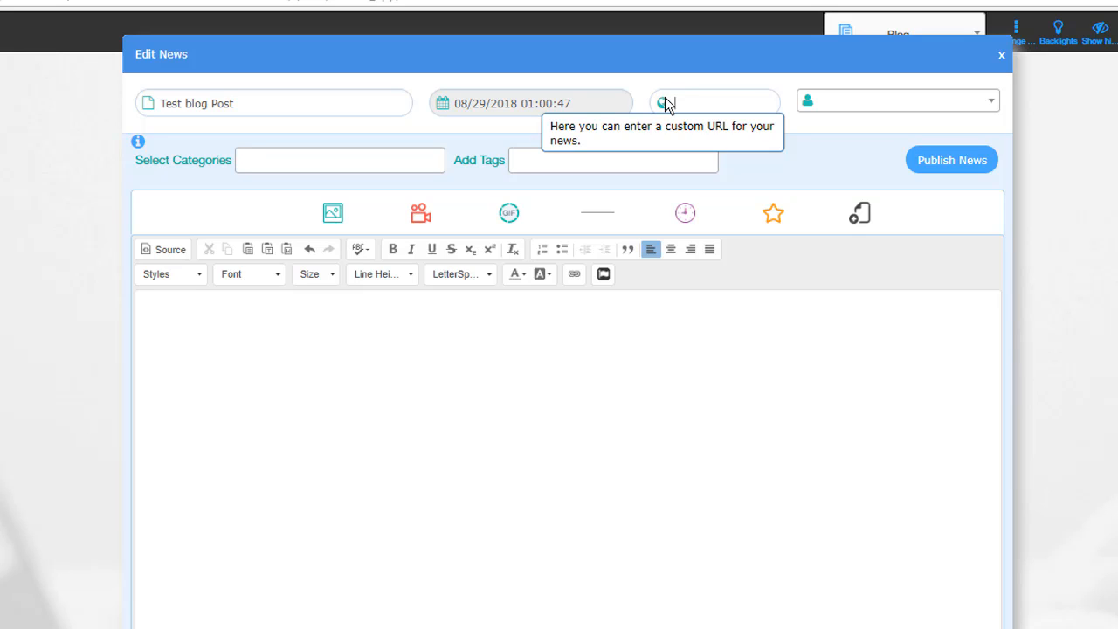
{"action": "mouse_move", "coordinate": [990, 110]}
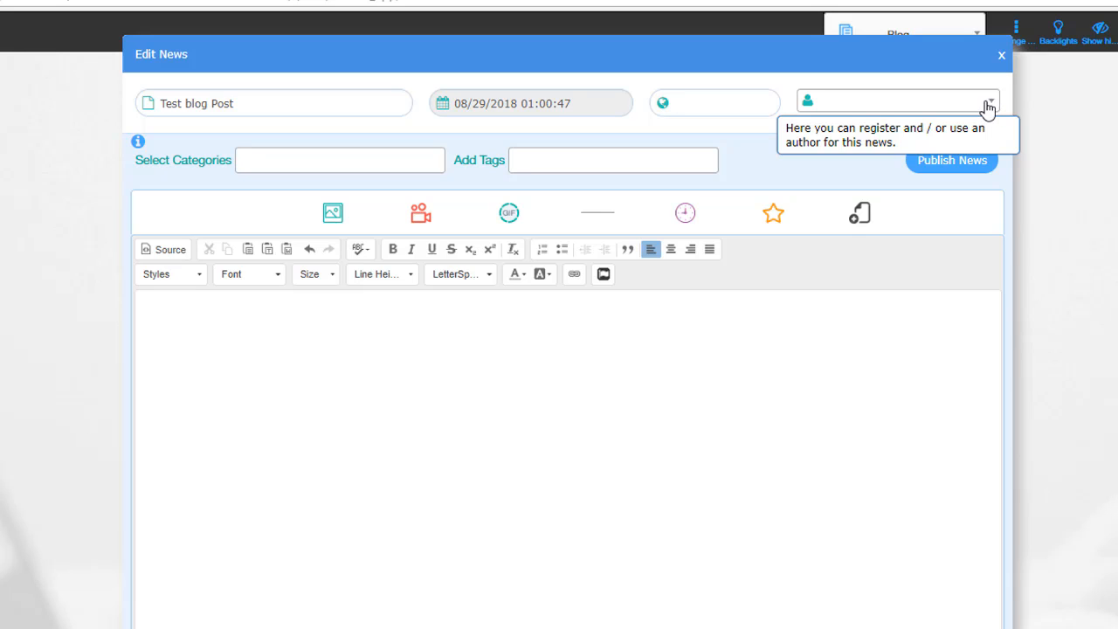
{"action": "left_click", "coordinate": [992, 107]}
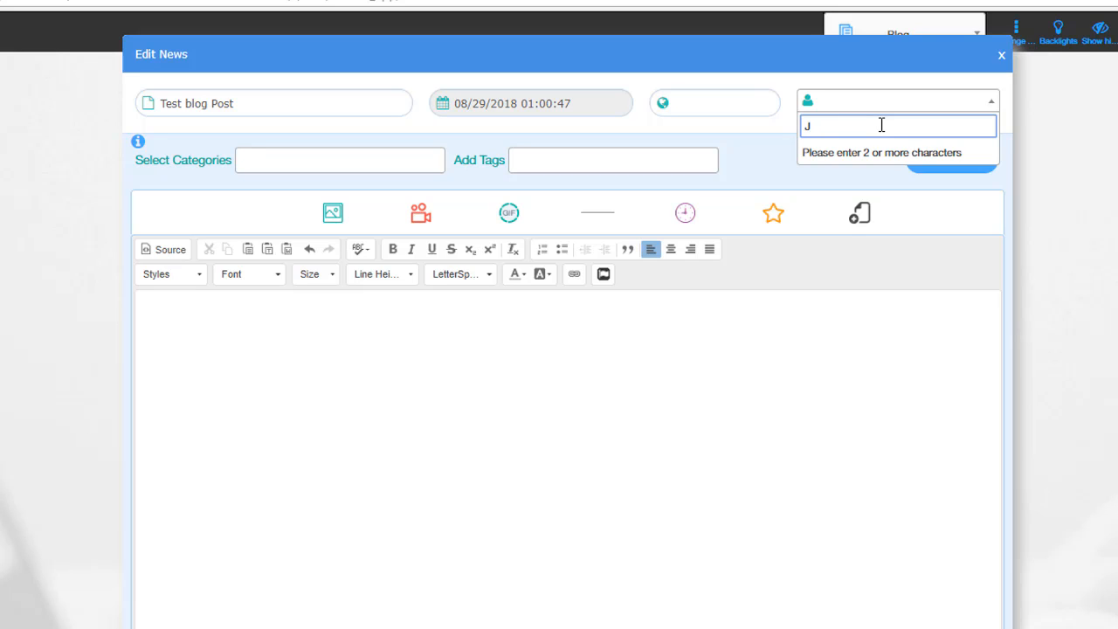
{"action": "type", "text": "ames"}
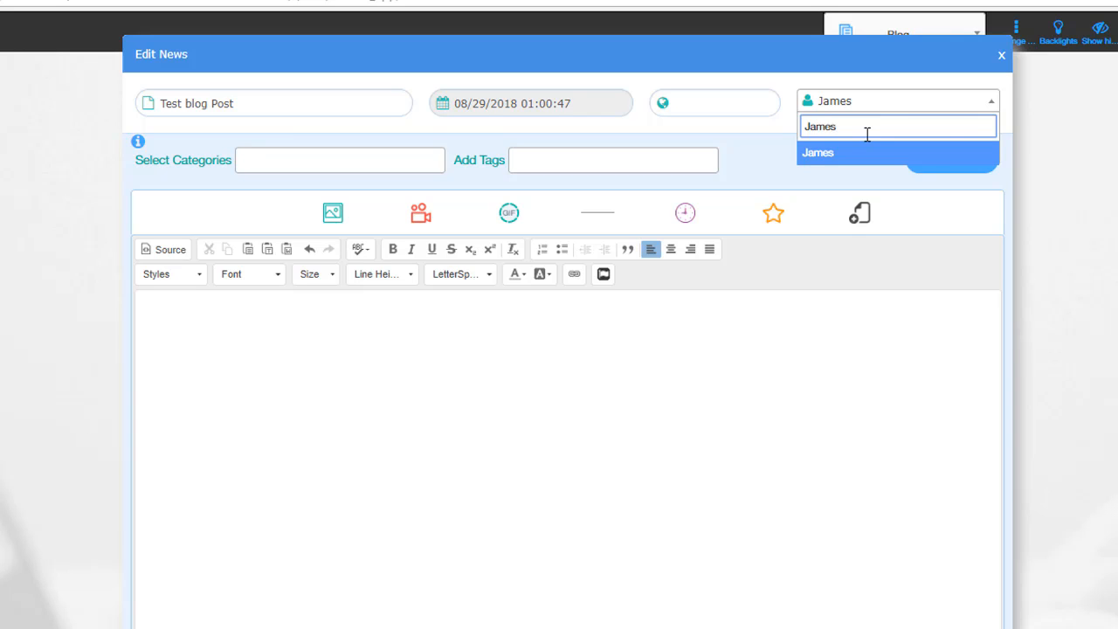
{"action": "left_click", "coordinate": [835, 166]}
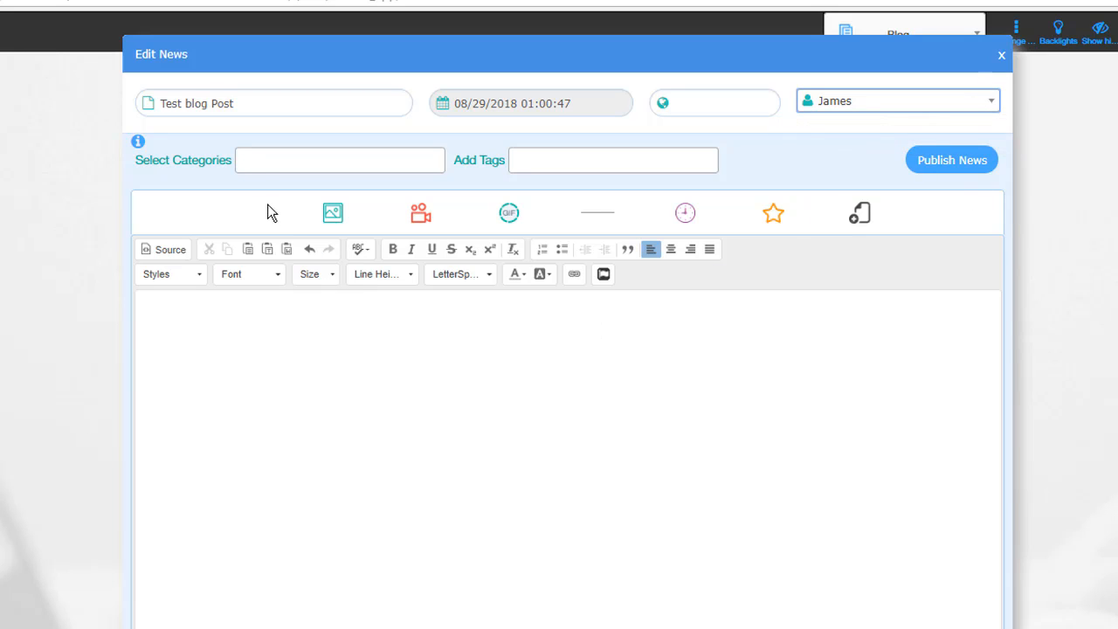
Step: Assign the post to the existing category Category Example 1 and to a newly created category named New Cat
{"action": "left_click", "coordinate": [267, 158]}
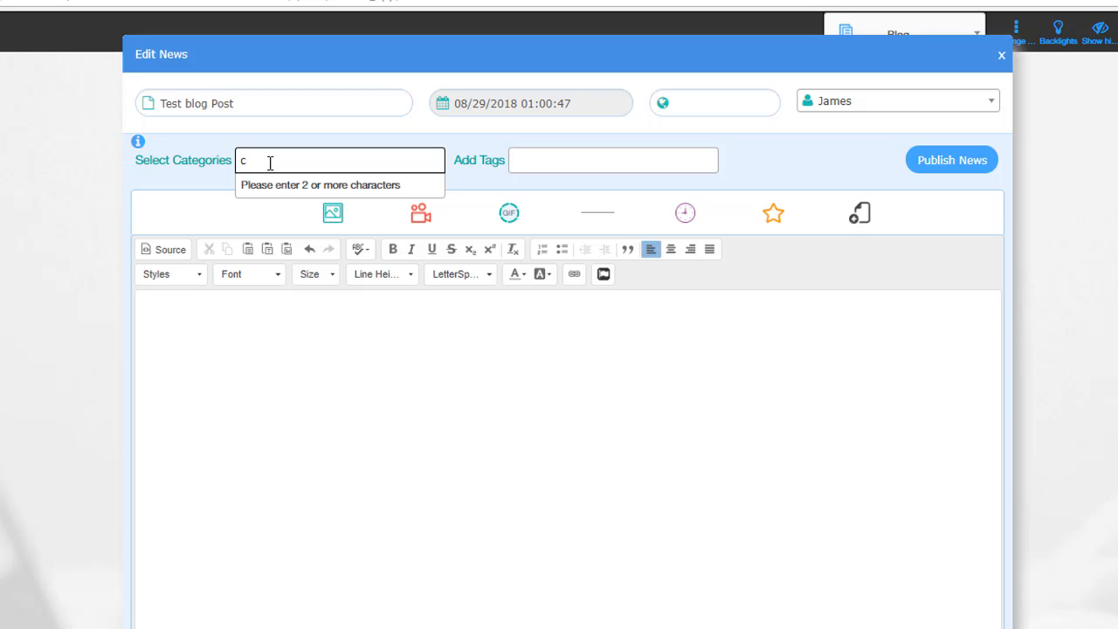
{"action": "type", "text": "cat"}
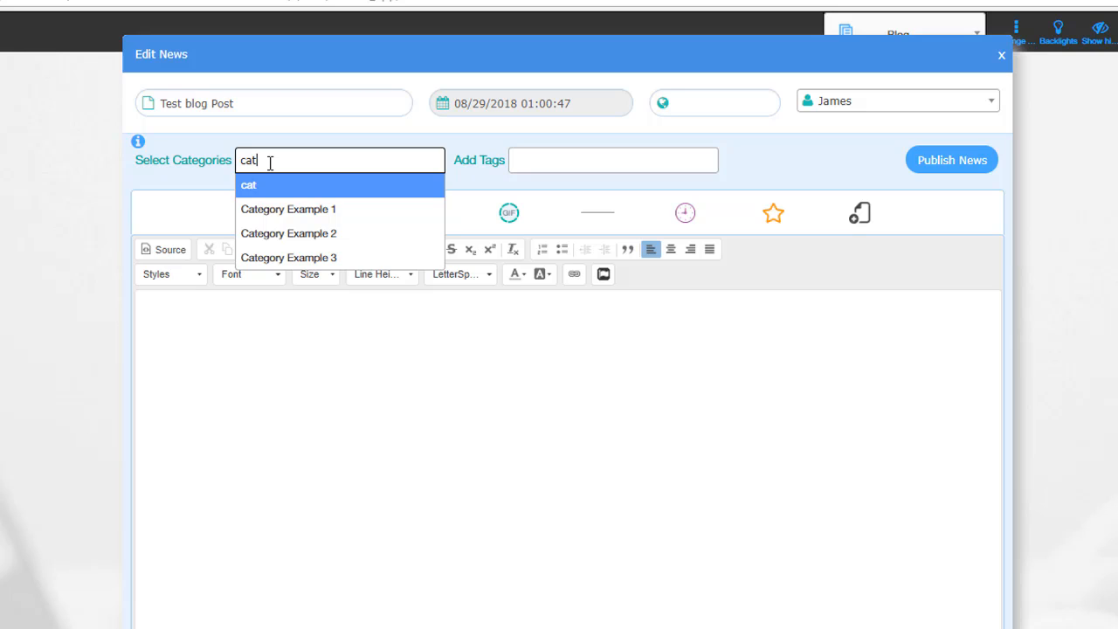
{"action": "left_click", "coordinate": [316, 218]}
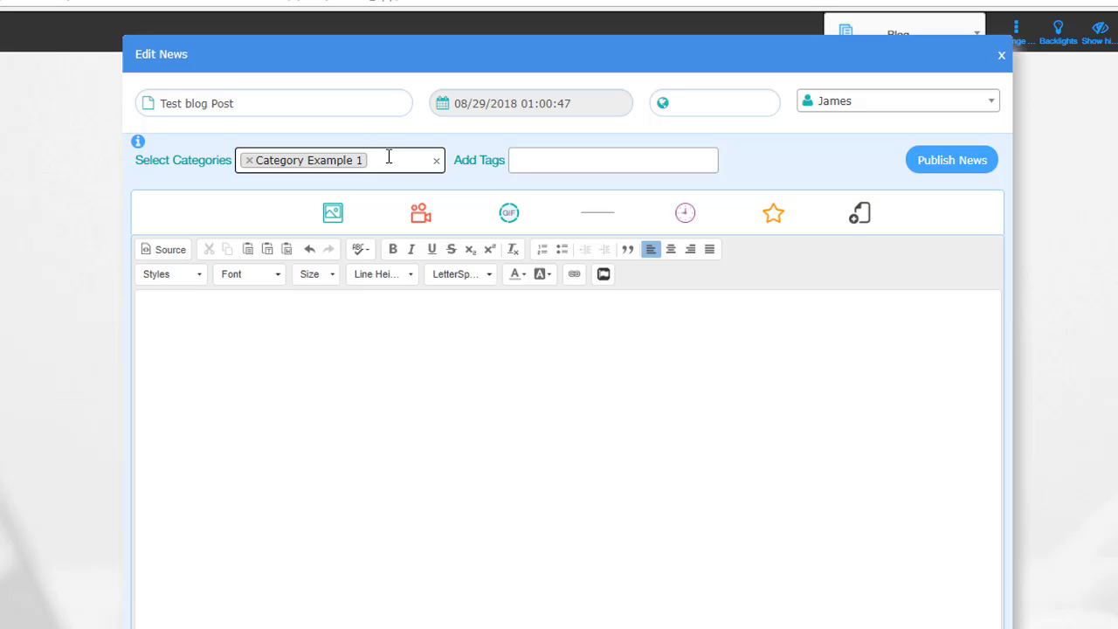
{"action": "type", "text": "New"}
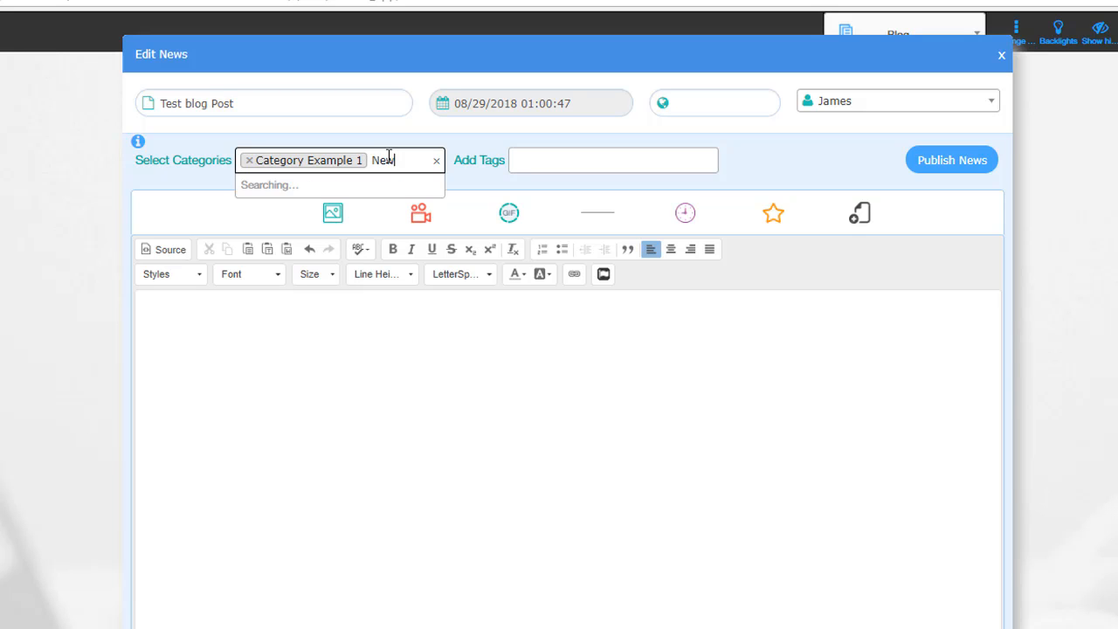
{"action": "type", "text": " C"}
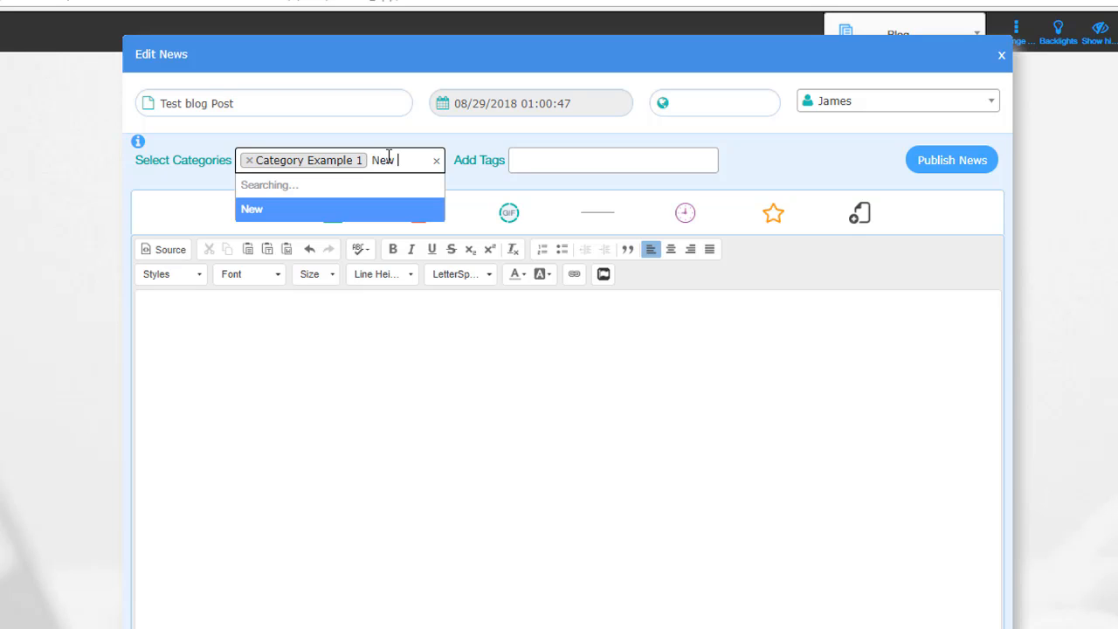
{"action": "type", "text": "at"}
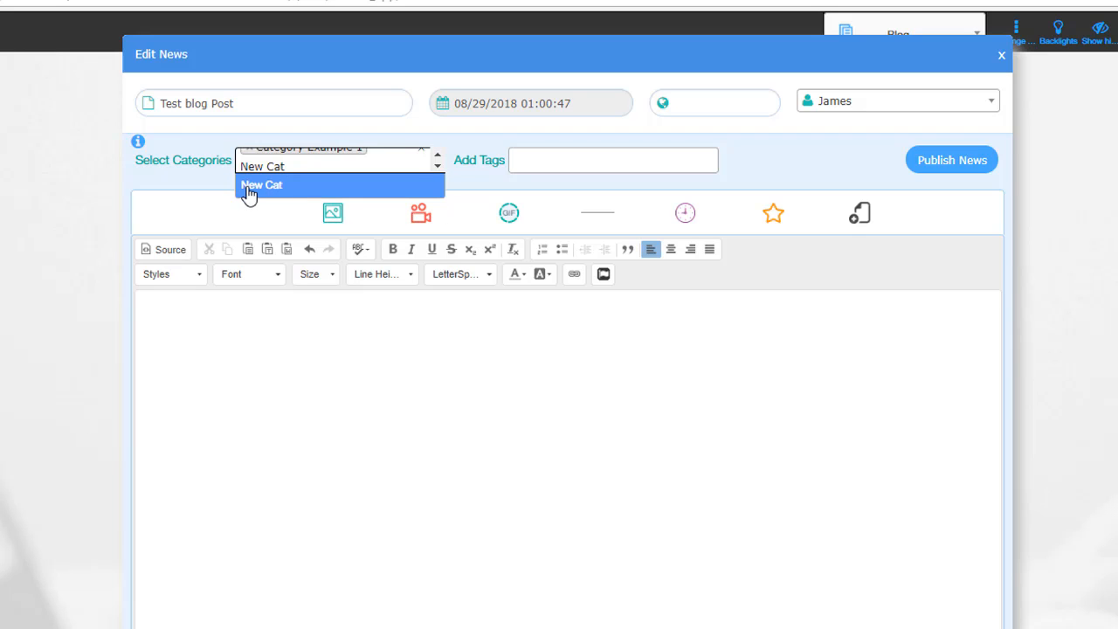
{"action": "left_click", "coordinate": [244, 188]}
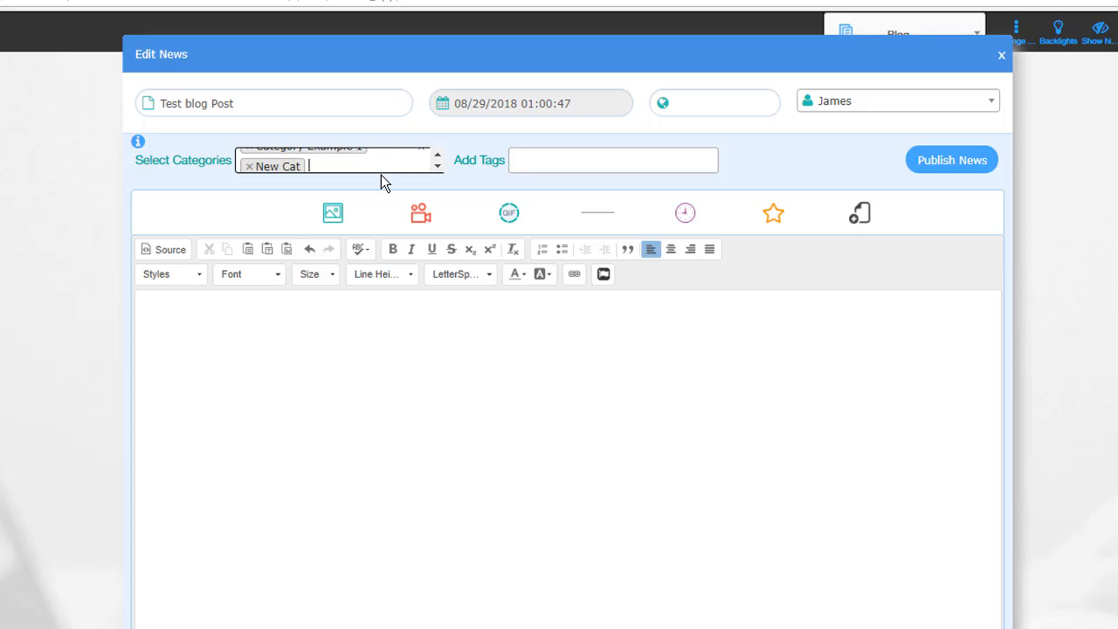
{"action": "left_click", "coordinate": [438, 156]}
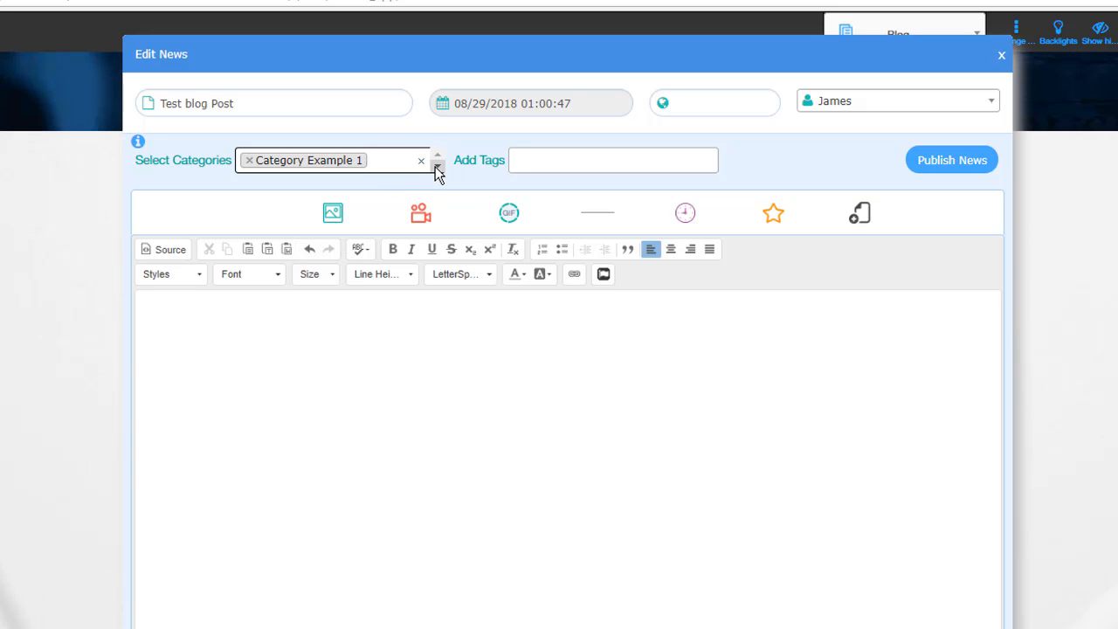
{"action": "left_click", "coordinate": [438, 171]}
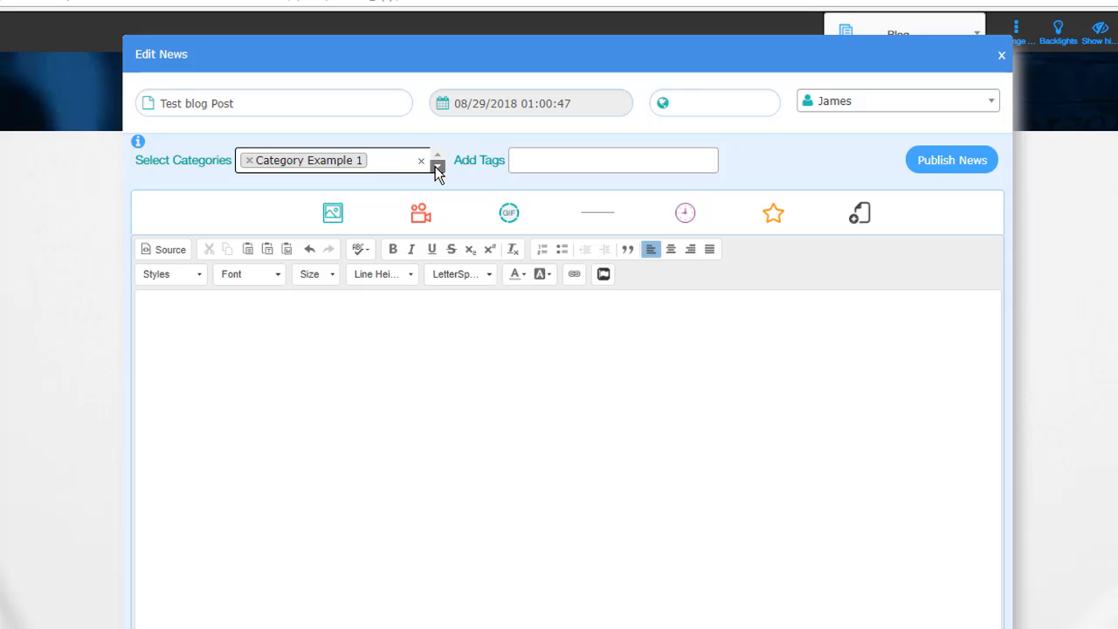
Step: Add the existing tag Tag Example 1 to the post
{"action": "left_click", "coordinate": [572, 157]}
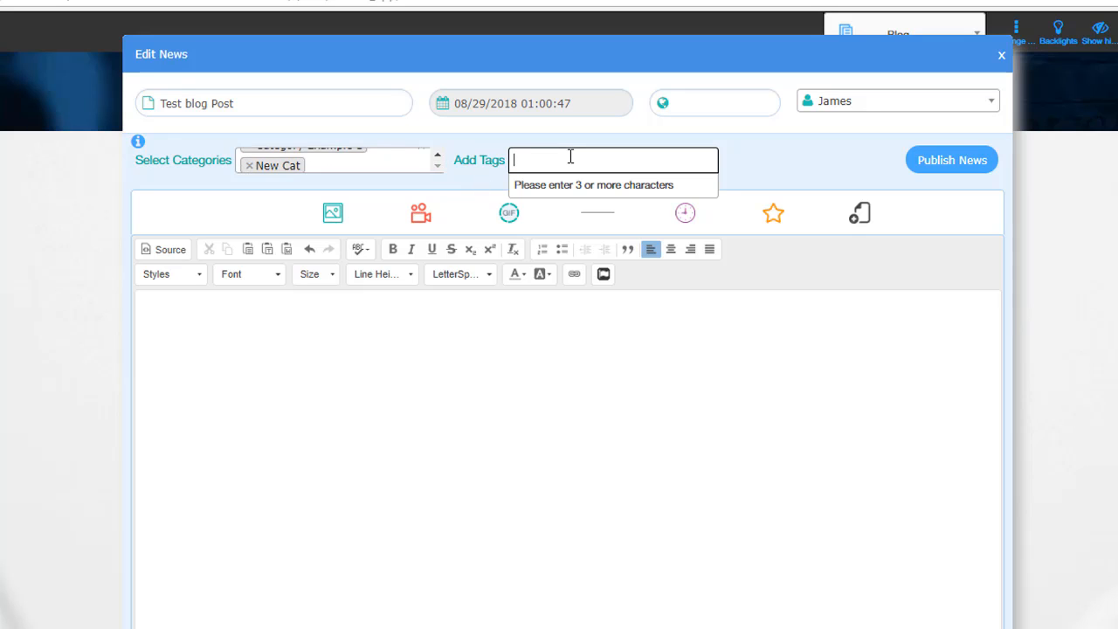
{"action": "type", "text": "tag"}
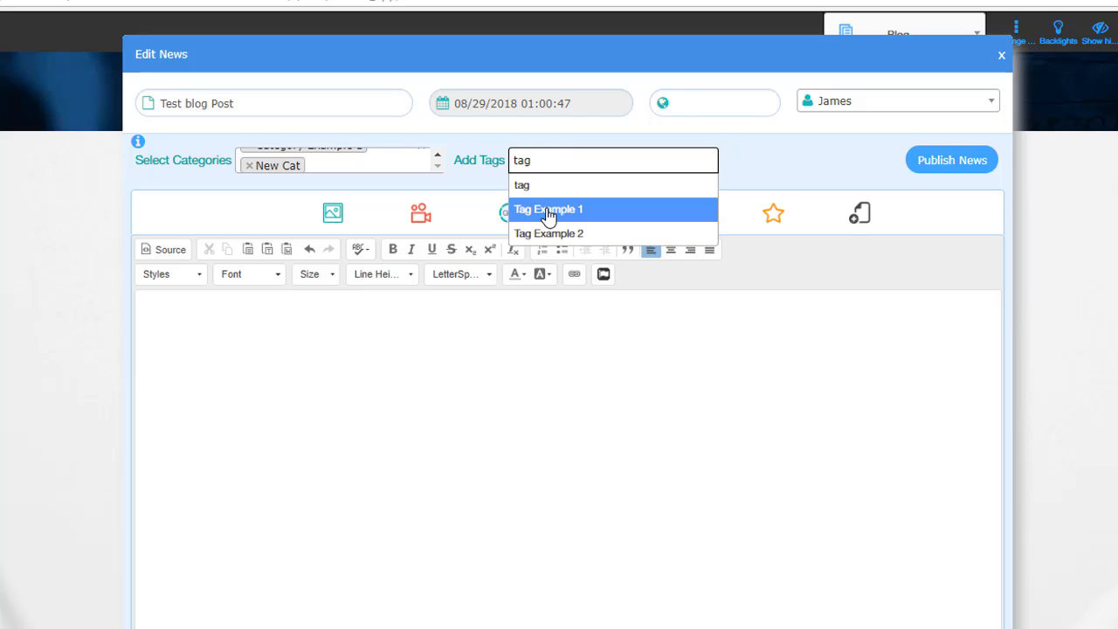
{"action": "left_click", "coordinate": [549, 210]}
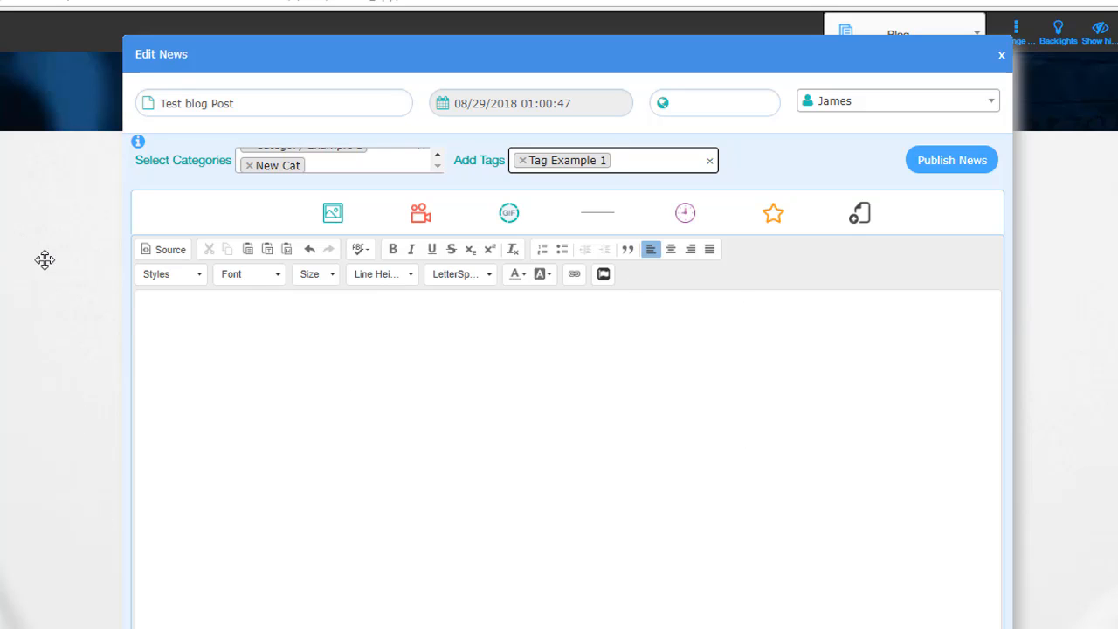
Step: Write "test blog post - this is our first effort" in the post body and make it bold, italic, underlined and struck through
{"action": "left_click", "coordinate": [182, 318]}
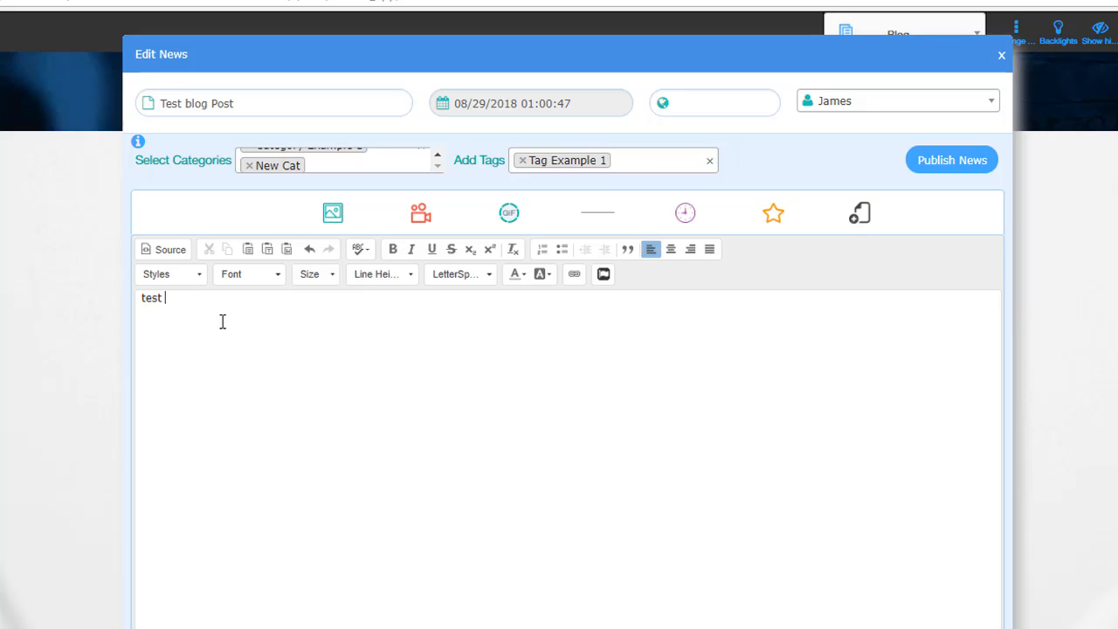
{"action": "type", "text": "test blog post - this is our first effort"}
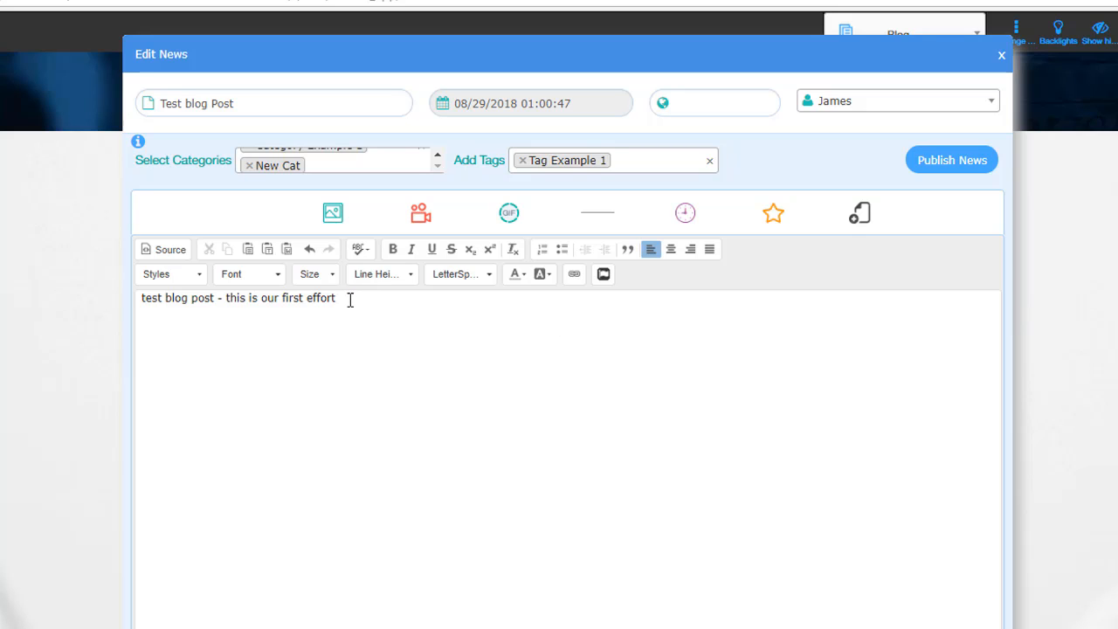
{"action": "left_click_drag", "start_coordinate": [340, 298], "coordinate": [143, 304]}
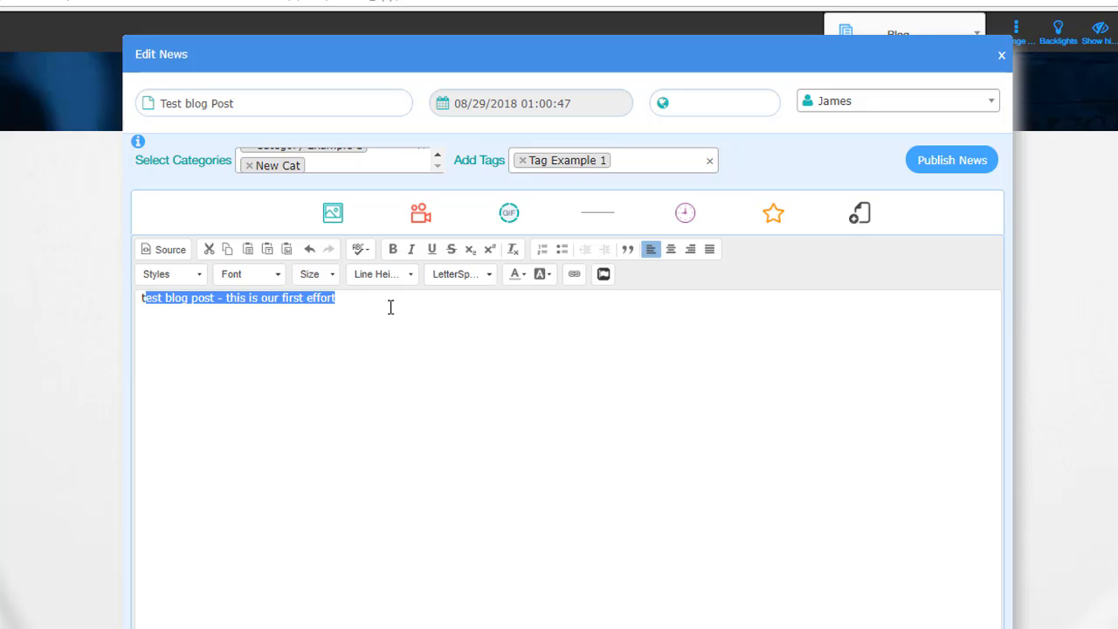
{"action": "left_click", "coordinate": [394, 250]}
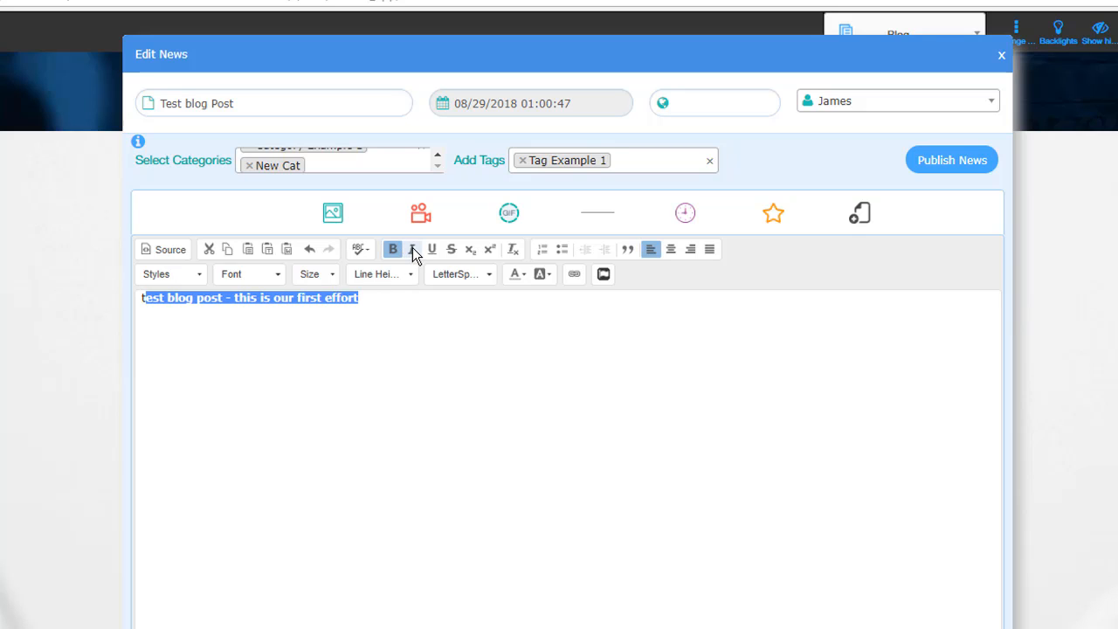
{"action": "left_click", "coordinate": [412, 250]}
{"action": "left_click", "coordinate": [433, 250]}
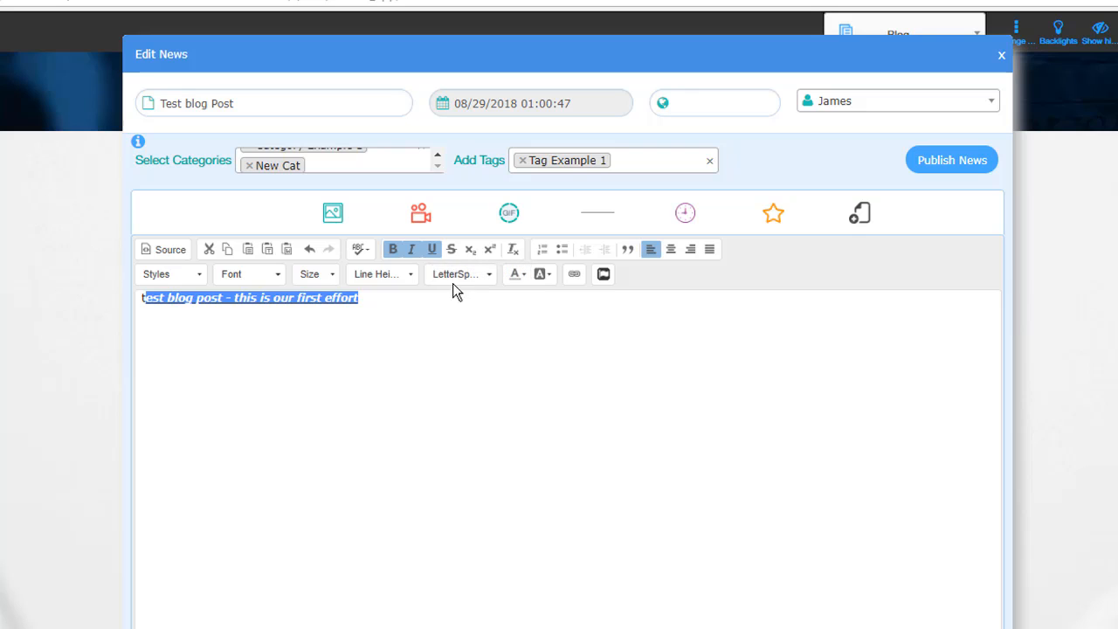
{"action": "left_click", "coordinate": [452, 250]}
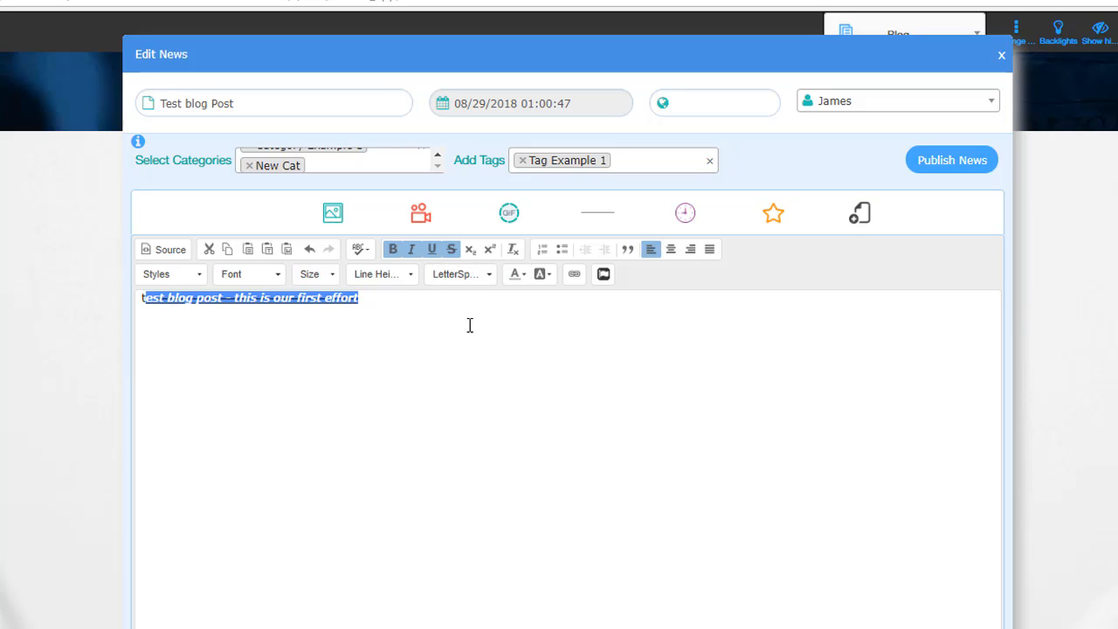
{"action": "left_click", "coordinate": [379, 323]}
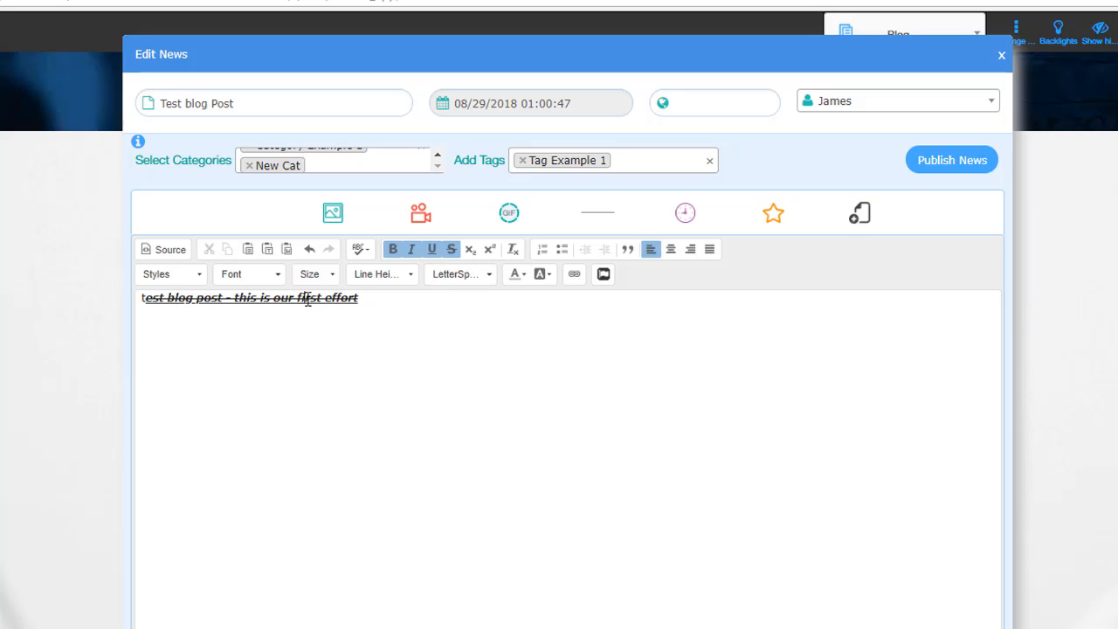
Step: Remove the strikethrough from the body line and colour its words "first effort" dark red
{"action": "triple_click", "coordinate": [307, 300]}
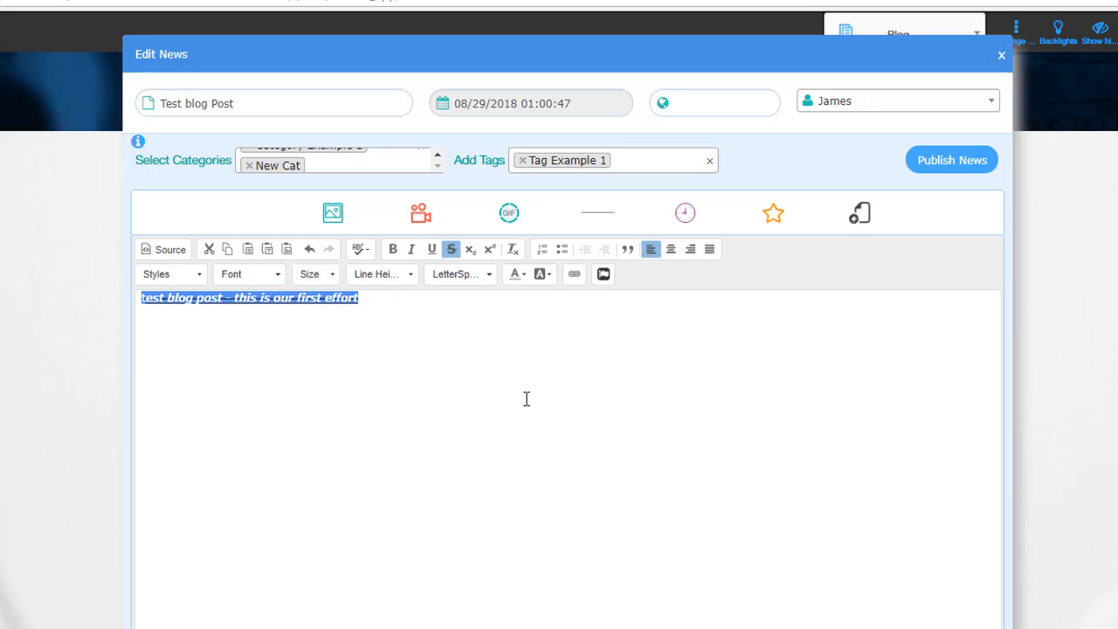
{"action": "left_click", "coordinate": [453, 250]}
{"action": "left_click_drag", "start_coordinate": [509, 309], "coordinate": [297, 302]}
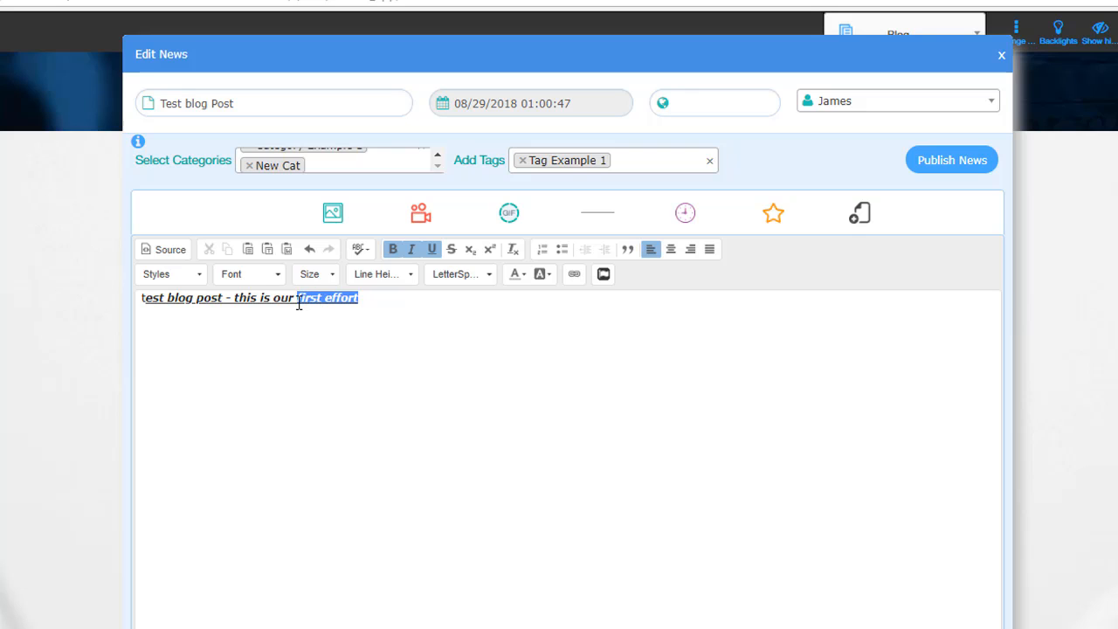
{"action": "left_click", "coordinate": [521, 275]}
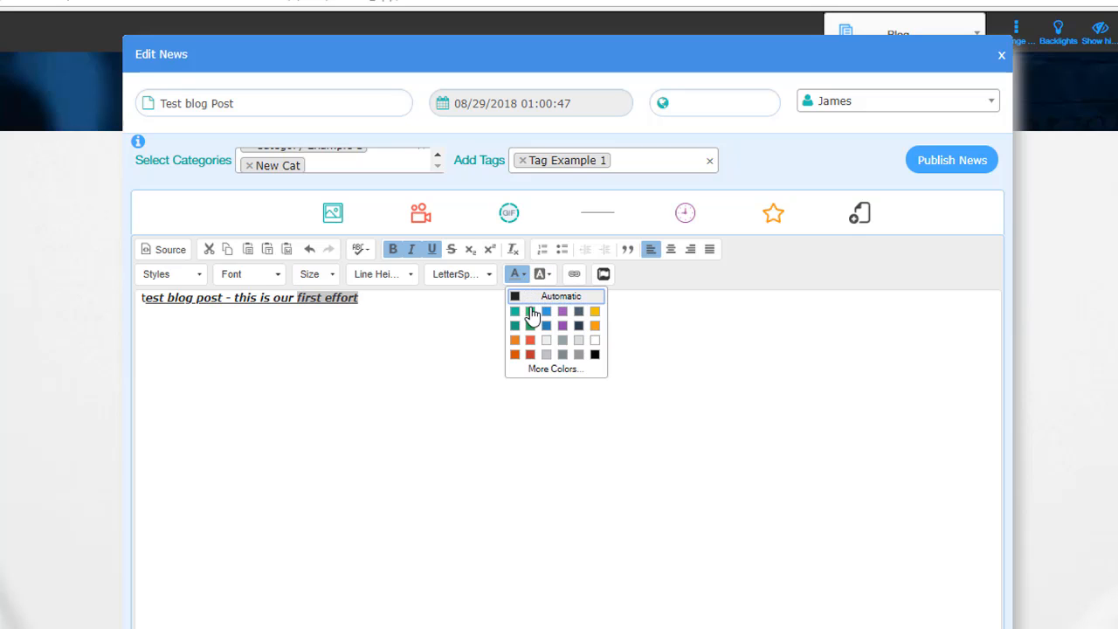
{"action": "left_click", "coordinate": [529, 353]}
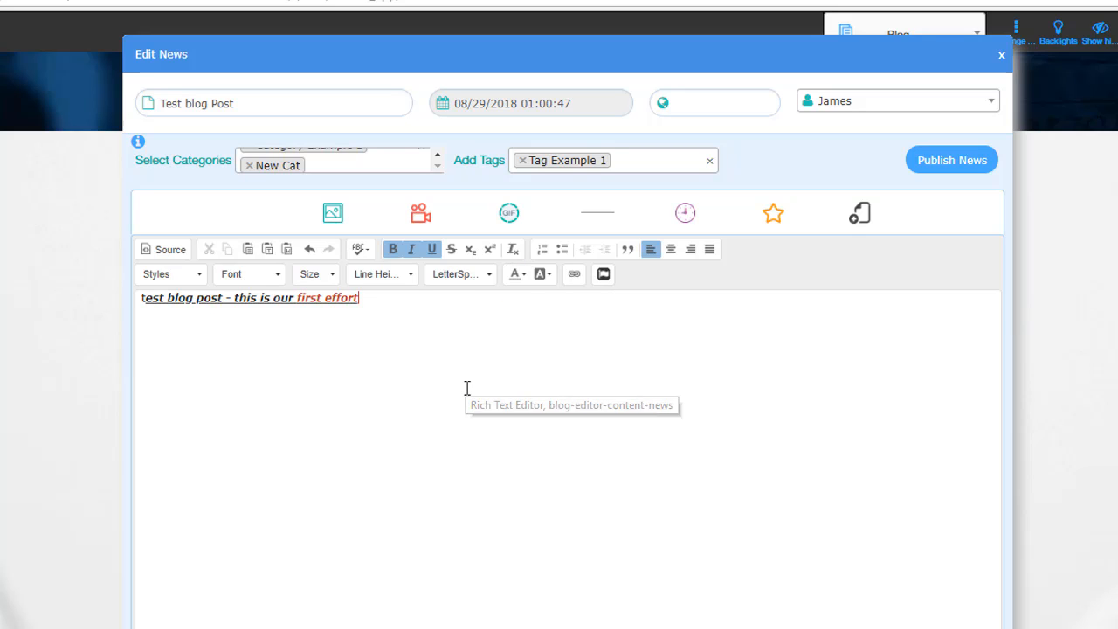
Step: Try centre alignment on the body line and set it back to left alignment
{"action": "left_click_drag", "start_coordinate": [282, 310], "coordinate": [134, 305]}
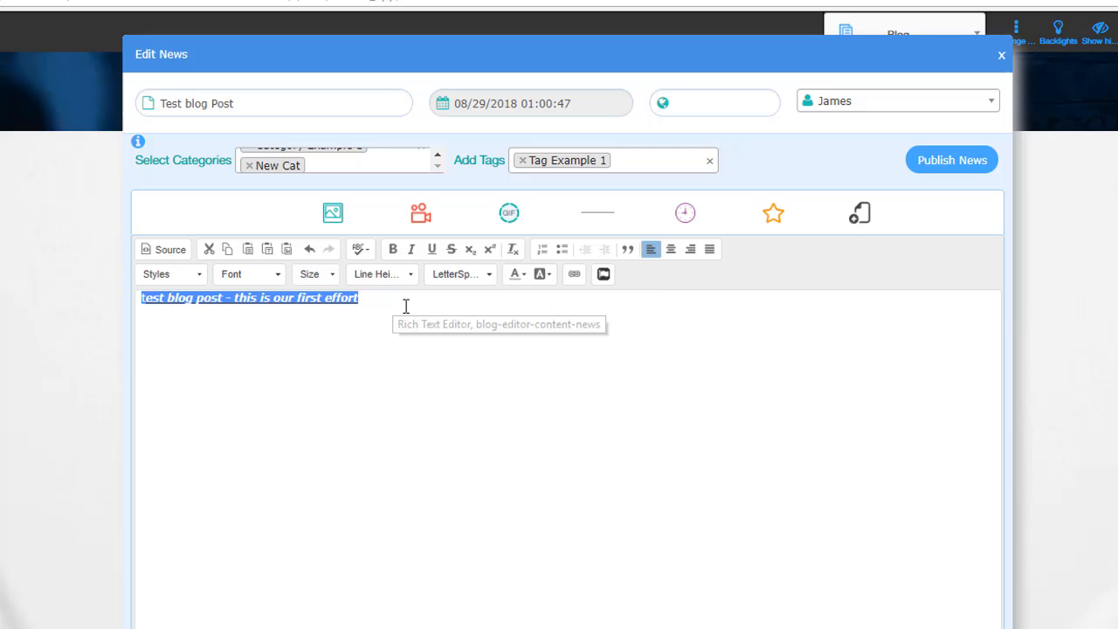
{"action": "left_click", "coordinate": [671, 249]}
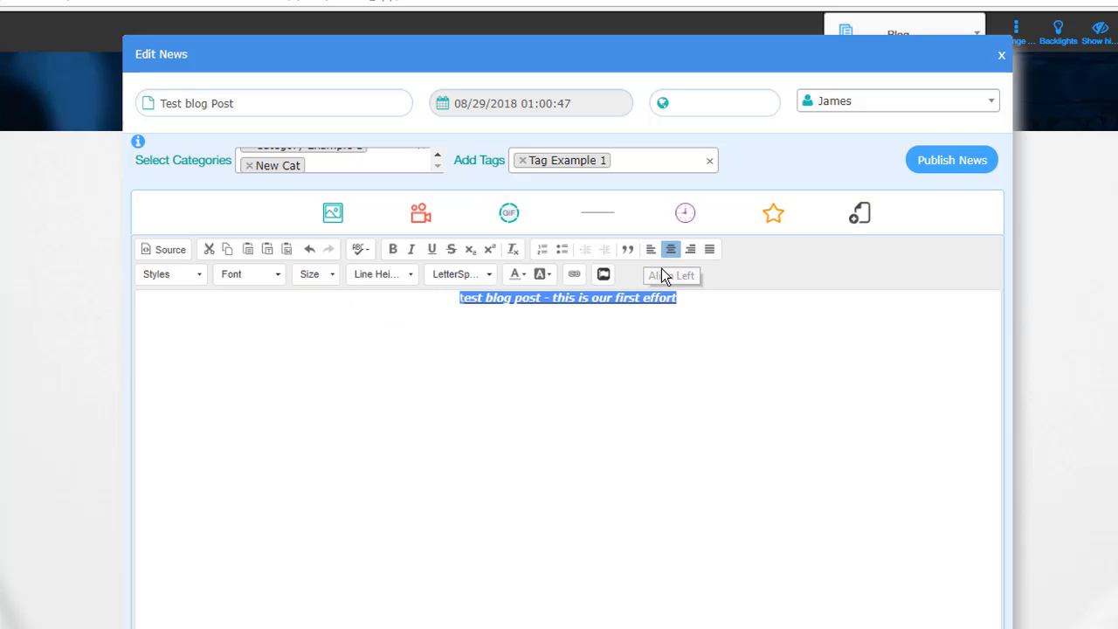
{"action": "left_click", "coordinate": [653, 249]}
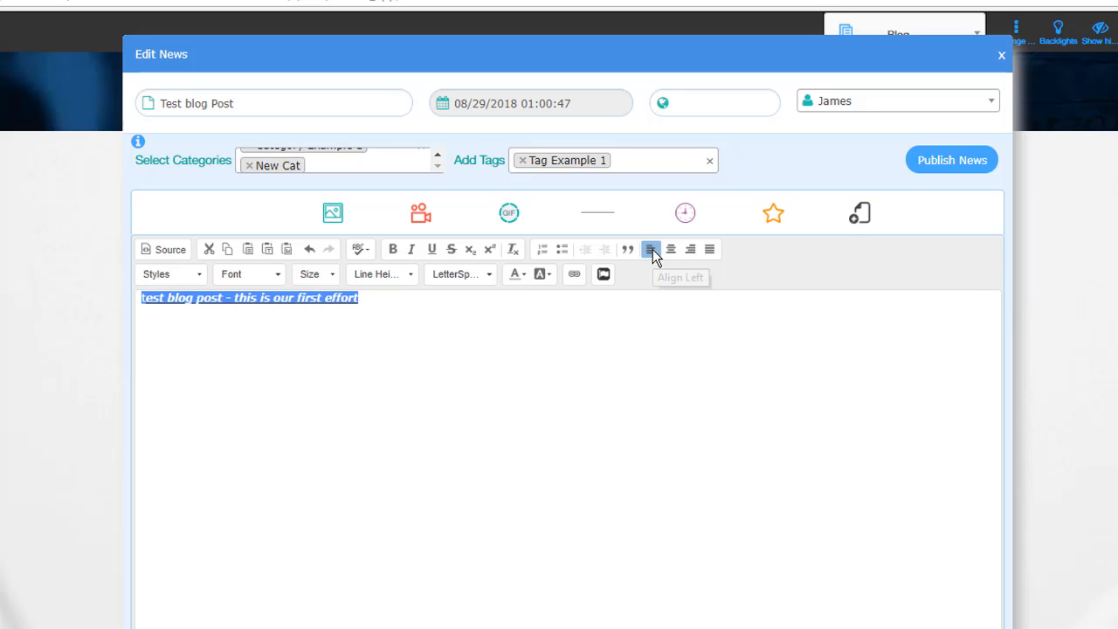
{"action": "left_click", "coordinate": [541, 342]}
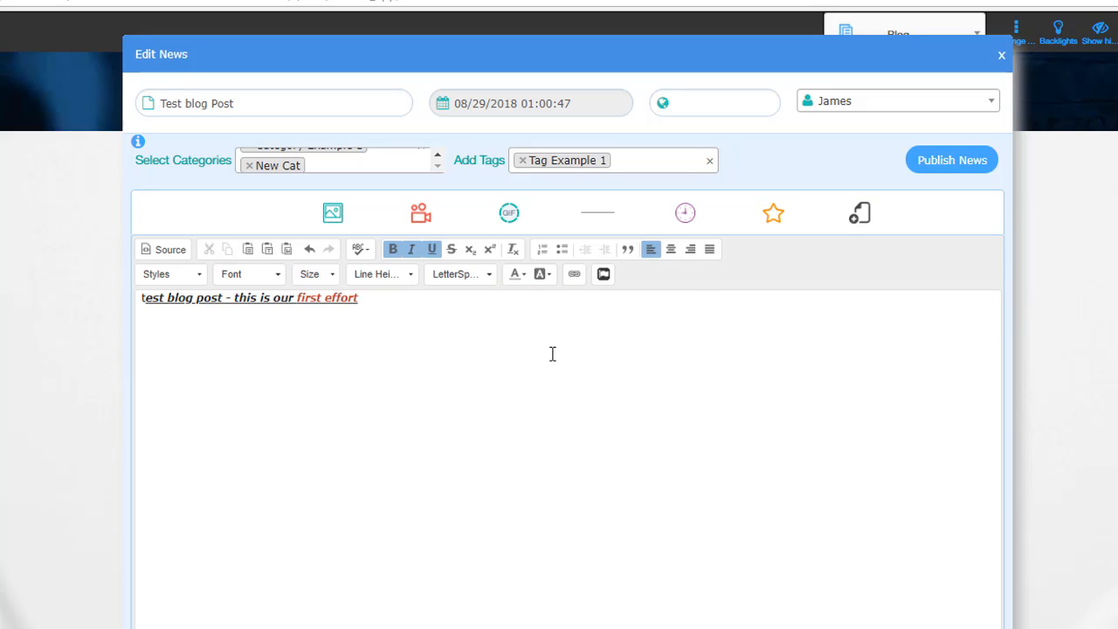
Step: Insert the aerial photo of the tree-lined road from My File on a new line below the body text
{"action": "key", "text": "Return"}
{"action": "left_click", "coordinate": [333, 215]}
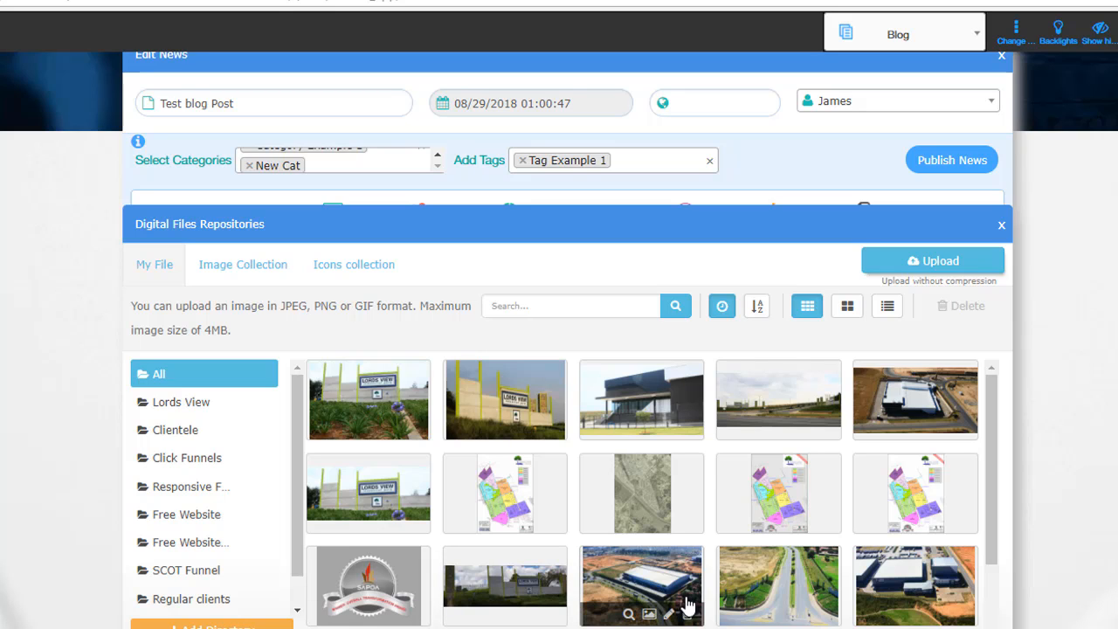
{"action": "left_click", "coordinate": [790, 576]}
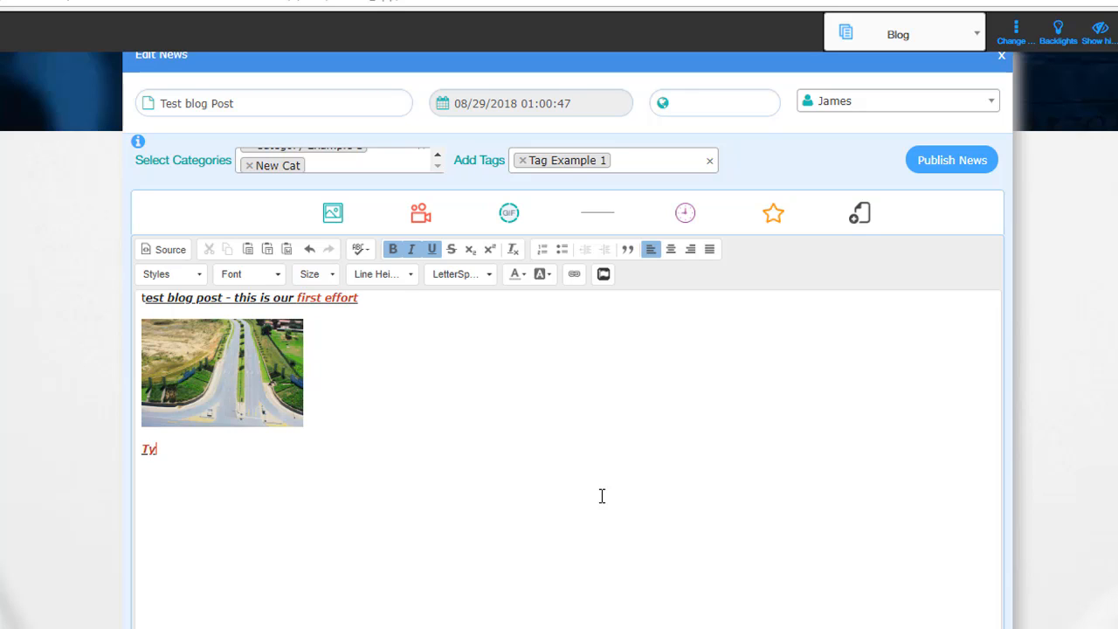
Step: Write "Type some more stuff" beneath the image, without bold, italic or underline, and colour it blue
{"action": "type", "text": "pe some more stuff"}
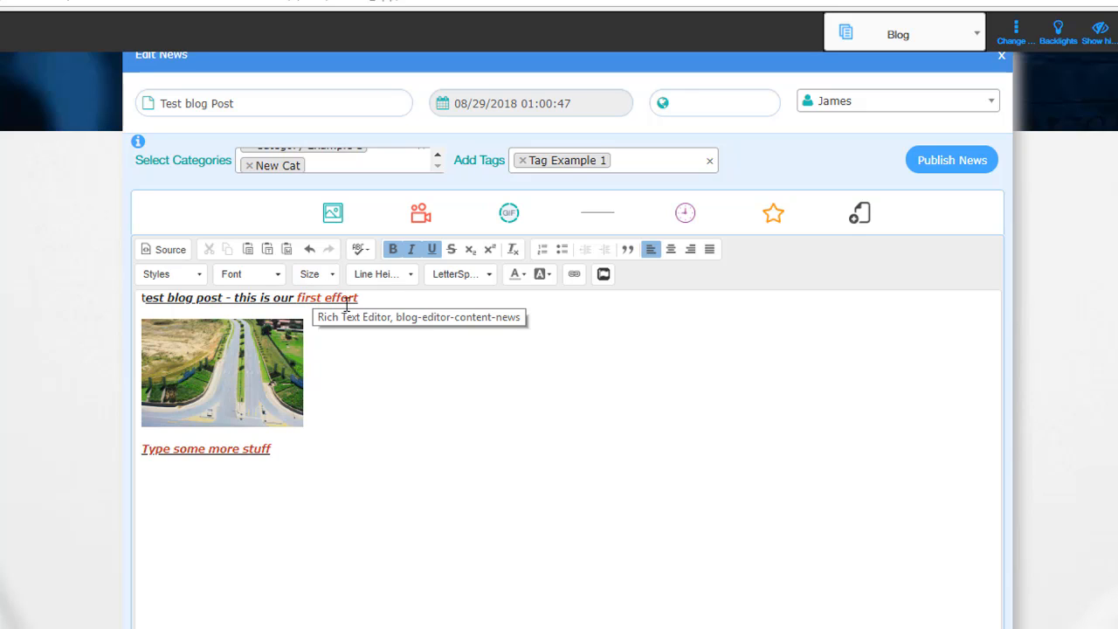
{"action": "left_click_drag", "start_coordinate": [286, 449], "coordinate": [136, 449]}
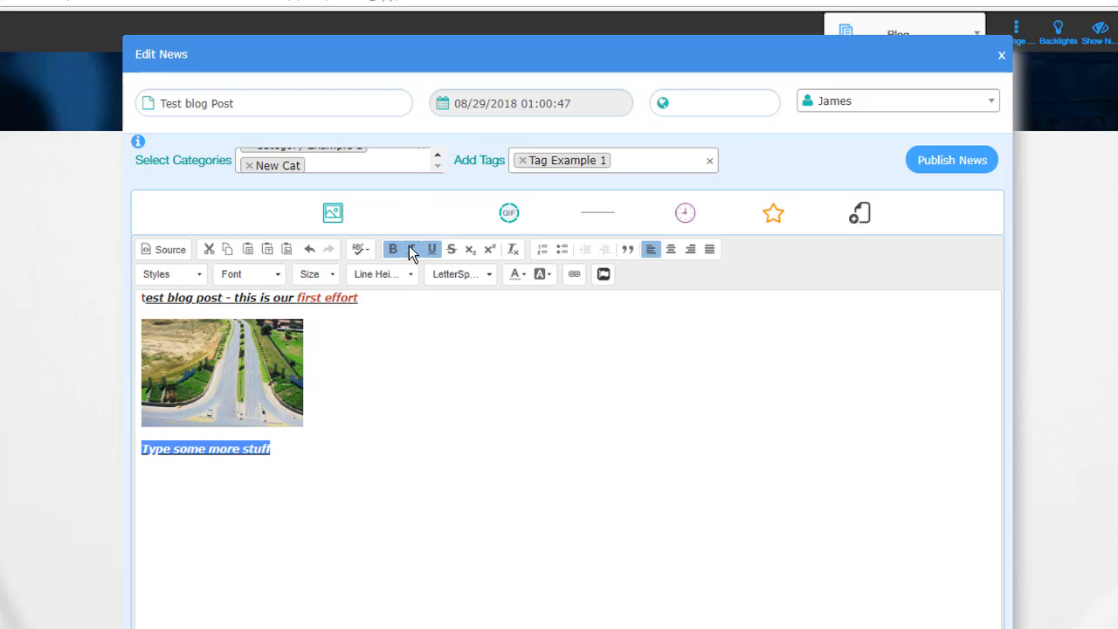
{"action": "left_click", "coordinate": [392, 250]}
{"action": "left_click", "coordinate": [413, 253]}
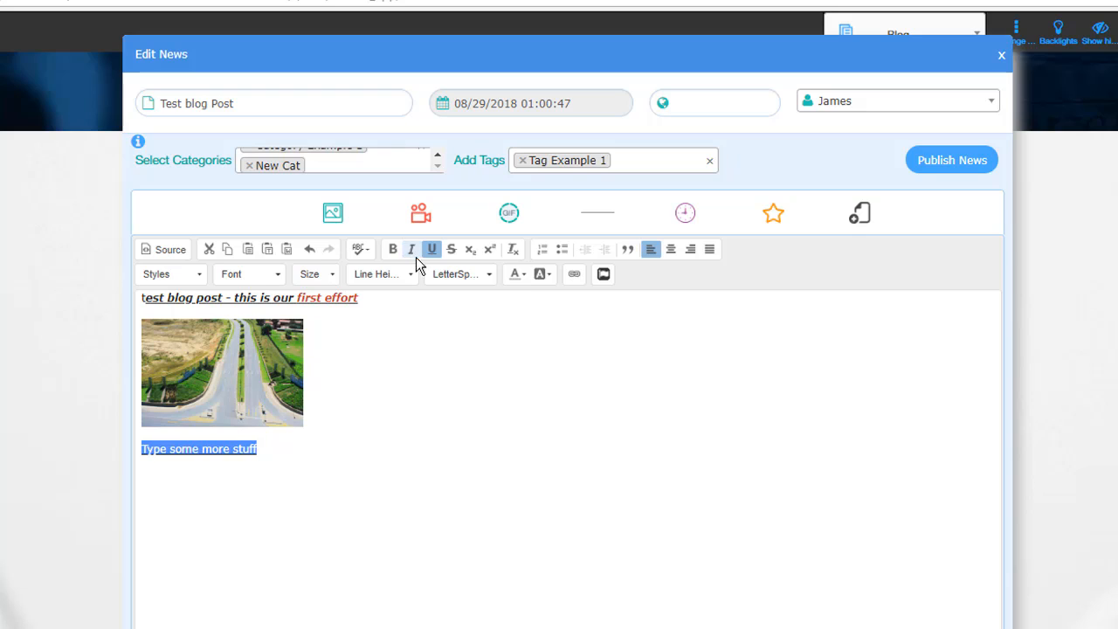
{"action": "left_click", "coordinate": [431, 251]}
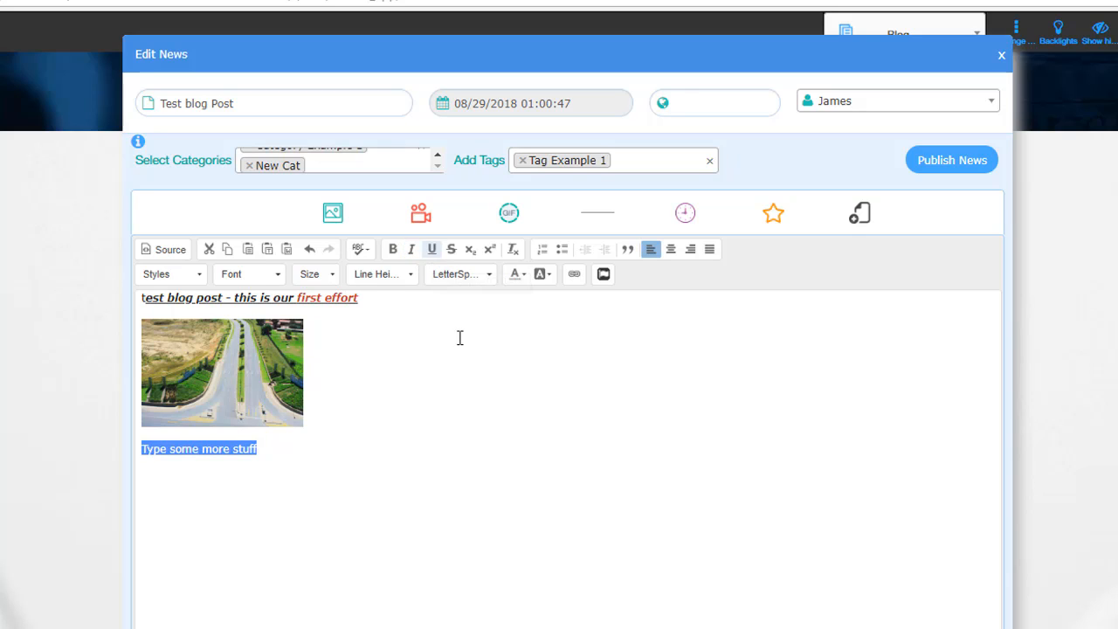
{"action": "left_click", "coordinate": [526, 274]}
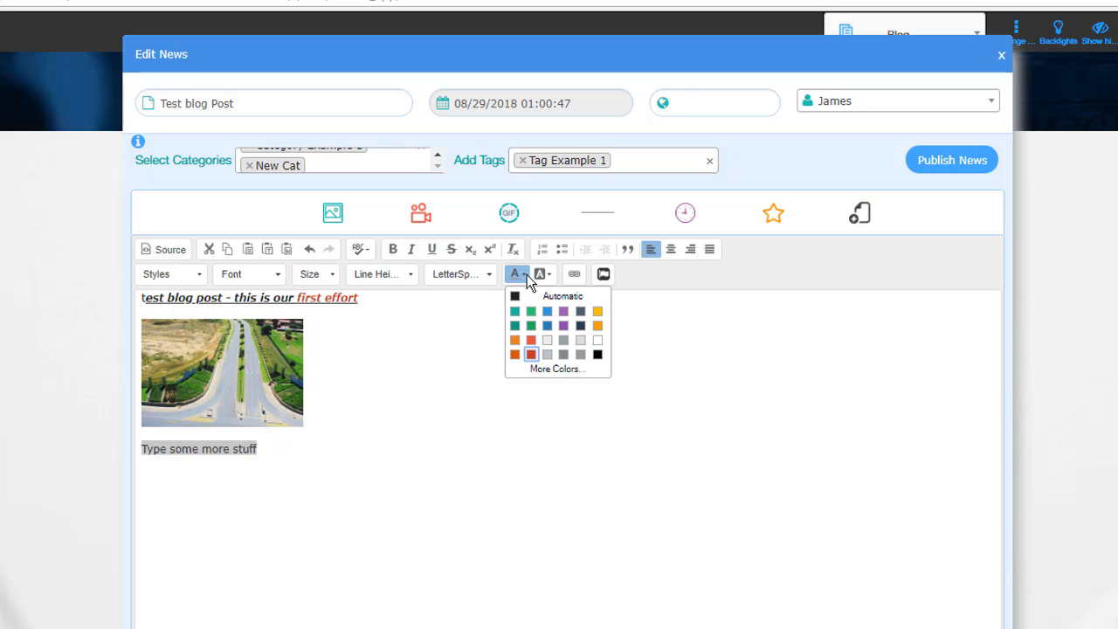
{"action": "left_click", "coordinate": [547, 325]}
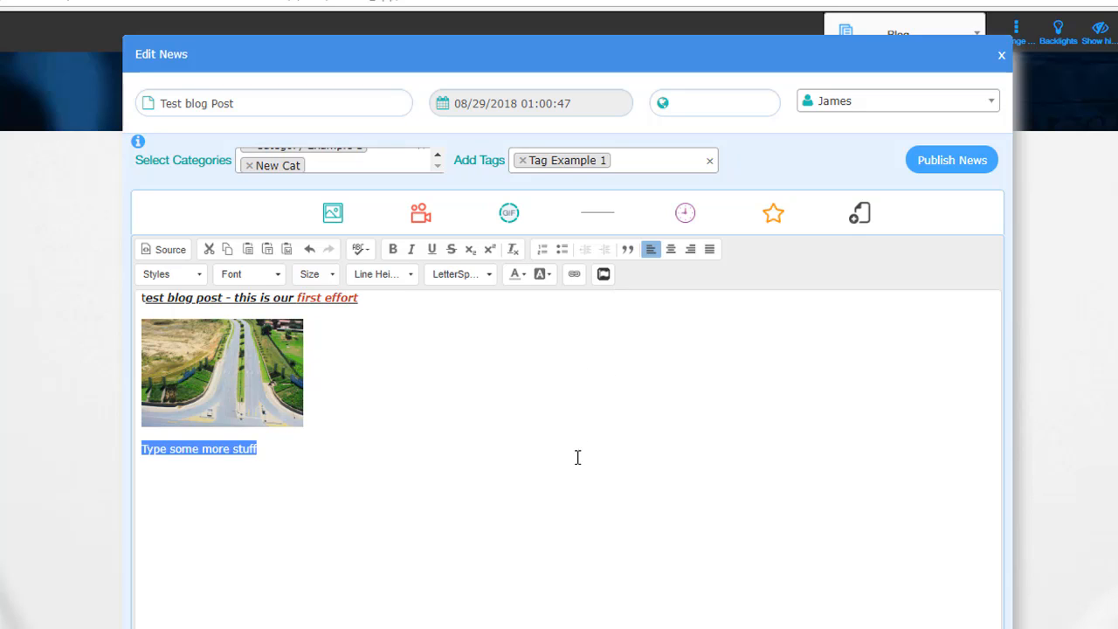
Step: Add a horizontal divider line below the blue text in the post body
{"action": "left_click", "coordinate": [580, 518]}
{"action": "key", "text": "Return"}
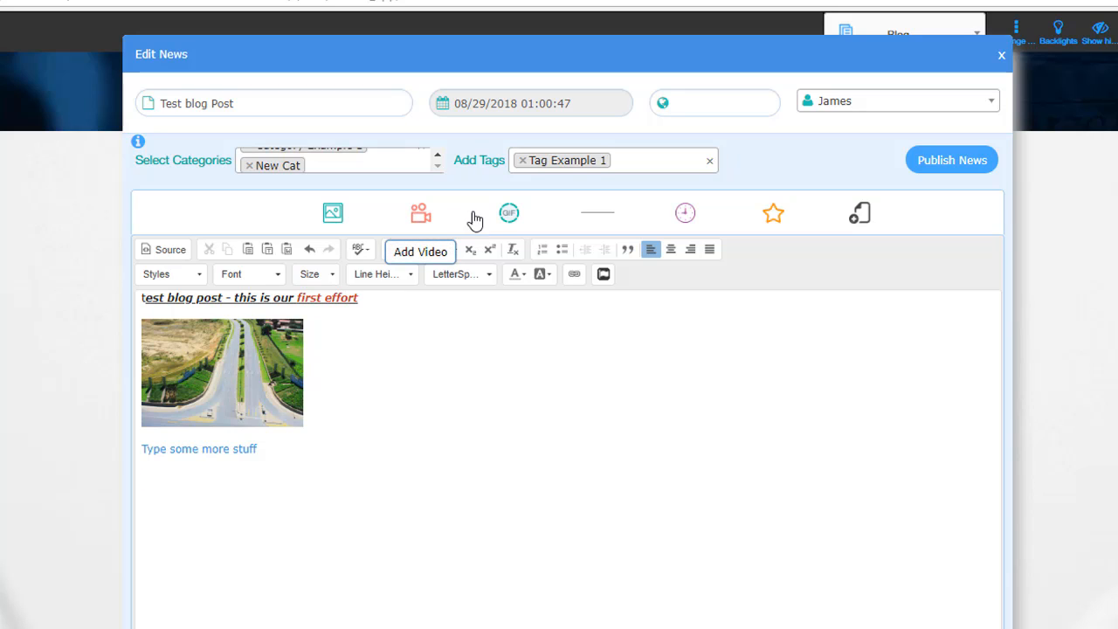
{"action": "left_click", "coordinate": [595, 218]}
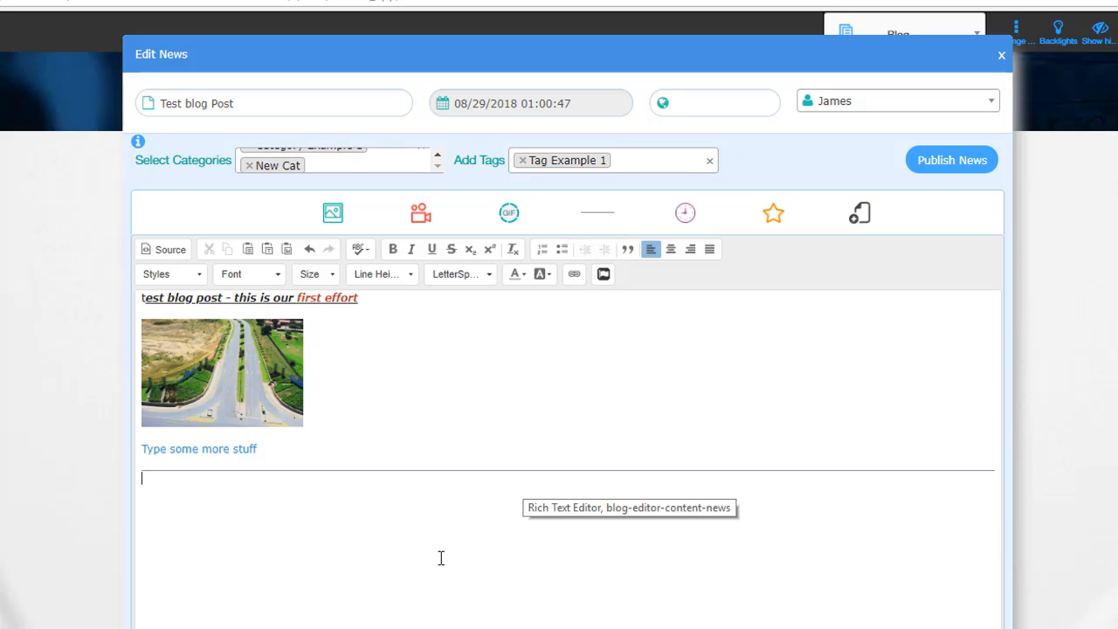
Step: Schedule the post for publication on 08/30/2018 at 01:01:00 AM
{"action": "left_click", "coordinate": [686, 216]}
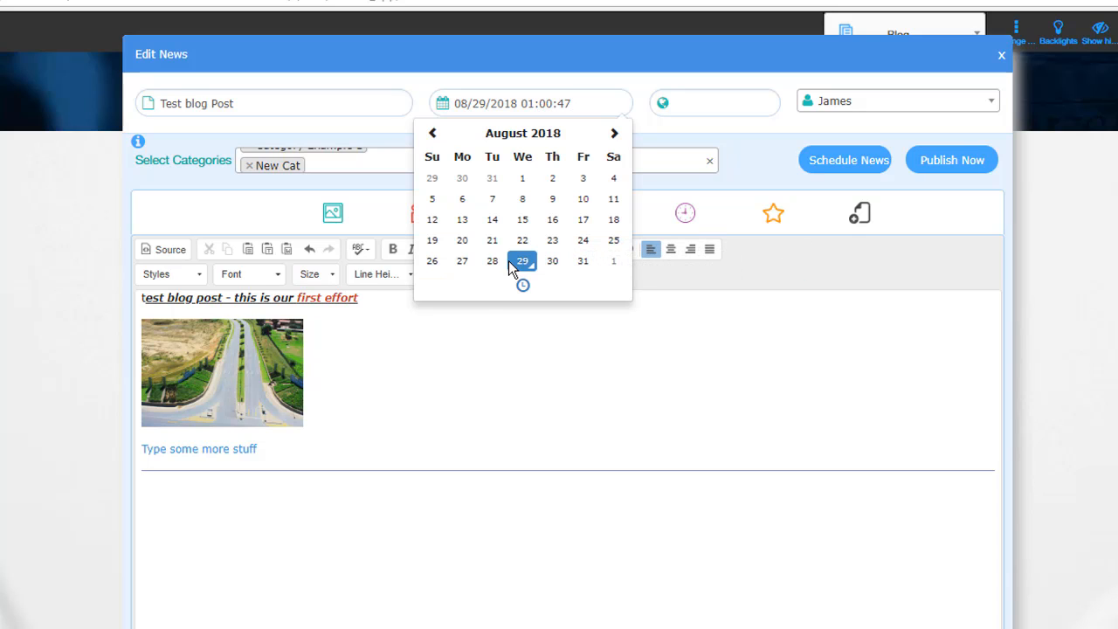
{"action": "left_click", "coordinate": [552, 262]}
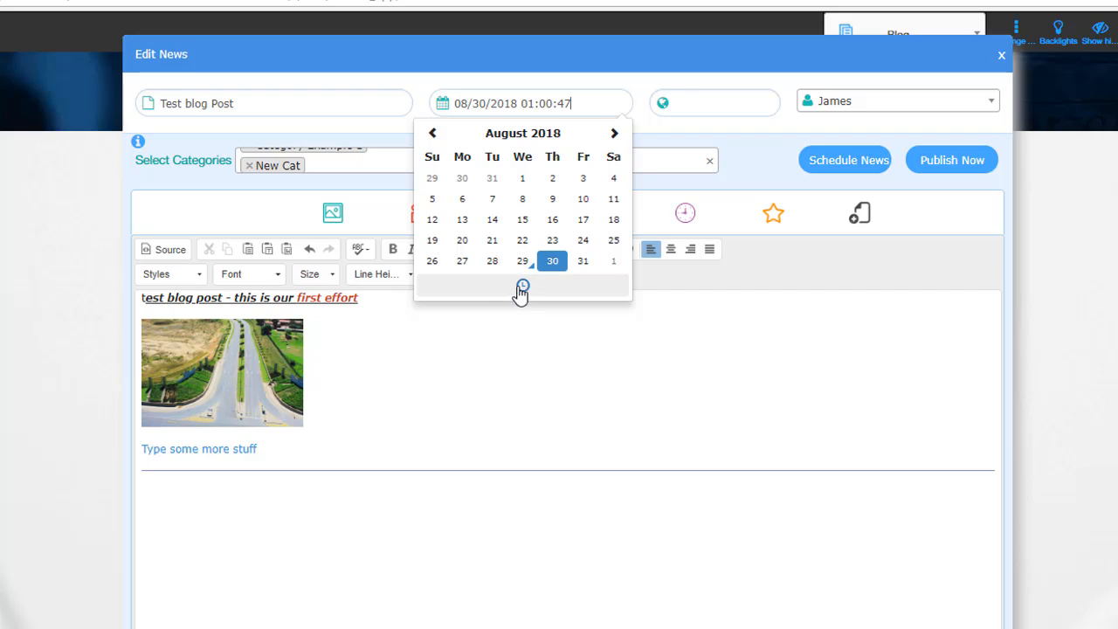
{"action": "left_click", "coordinate": [522, 288]}
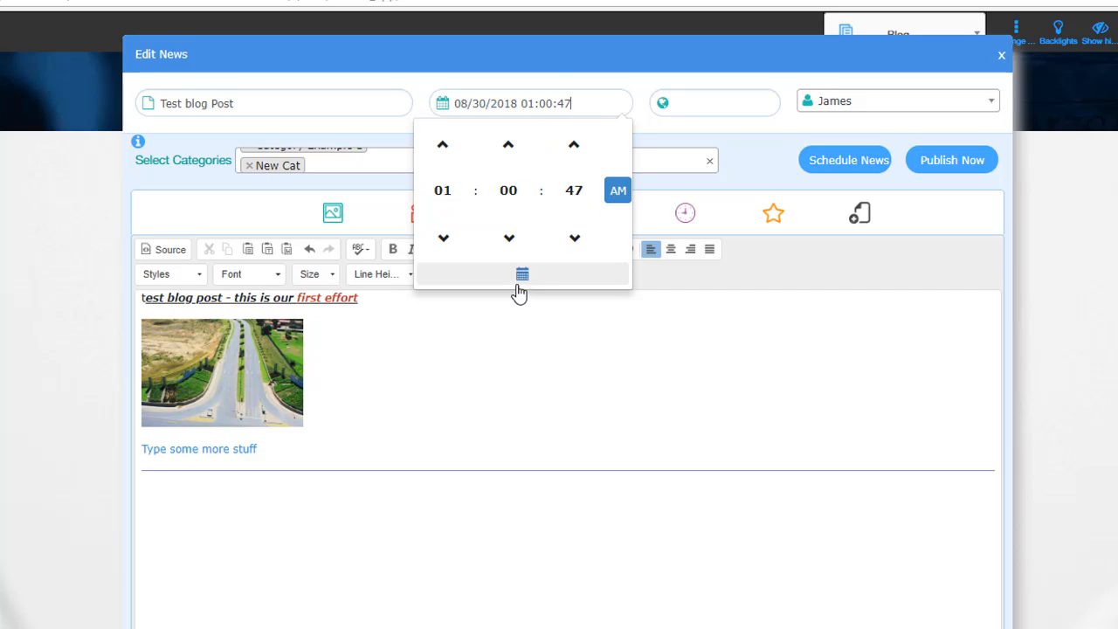
{"action": "left_click", "coordinate": [575, 146]}
{"action": "left_click", "coordinate": [575, 147]}
{"action": "left_click", "coordinate": [575, 147]}
{"action": "left_click", "coordinate": [574, 146]}
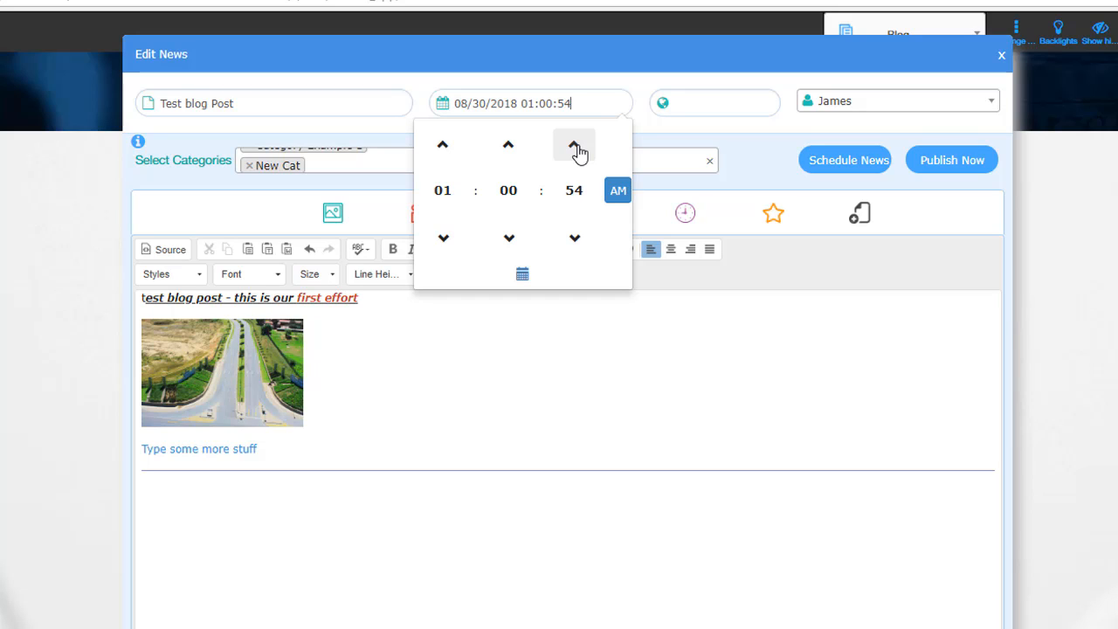
{"action": "left_click", "coordinate": [575, 147]}
{"action": "left_click", "coordinate": [575, 147]}
{"action": "left_click", "coordinate": [575, 147]}
{"action": "left_click", "coordinate": [574, 147]}
{"action": "left_click", "coordinate": [723, 173]}
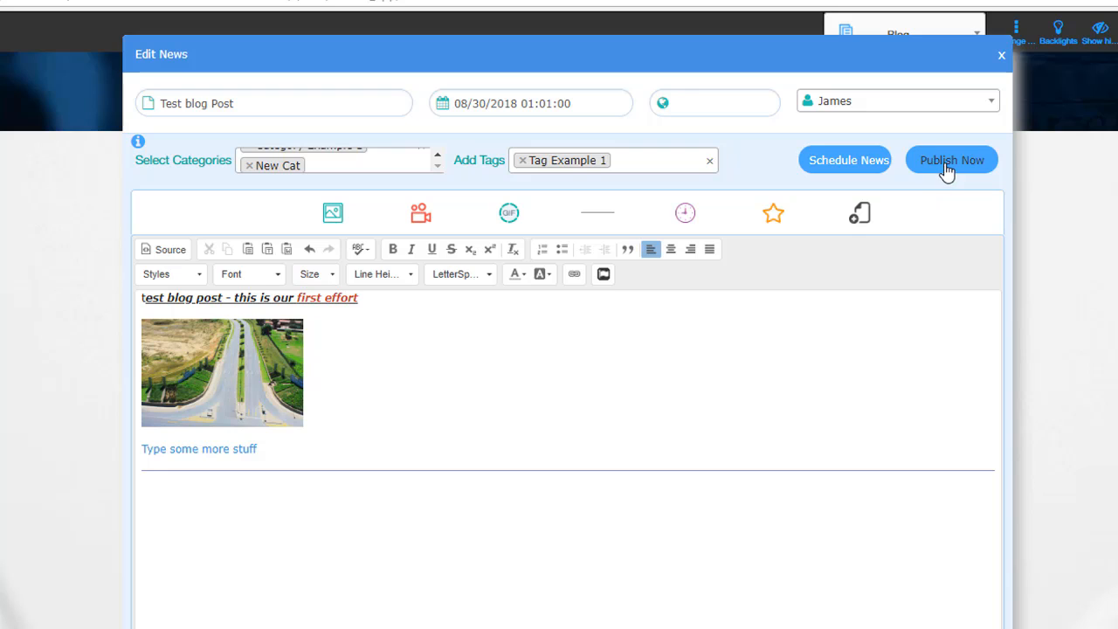
{"action": "left_click", "coordinate": [848, 159]}
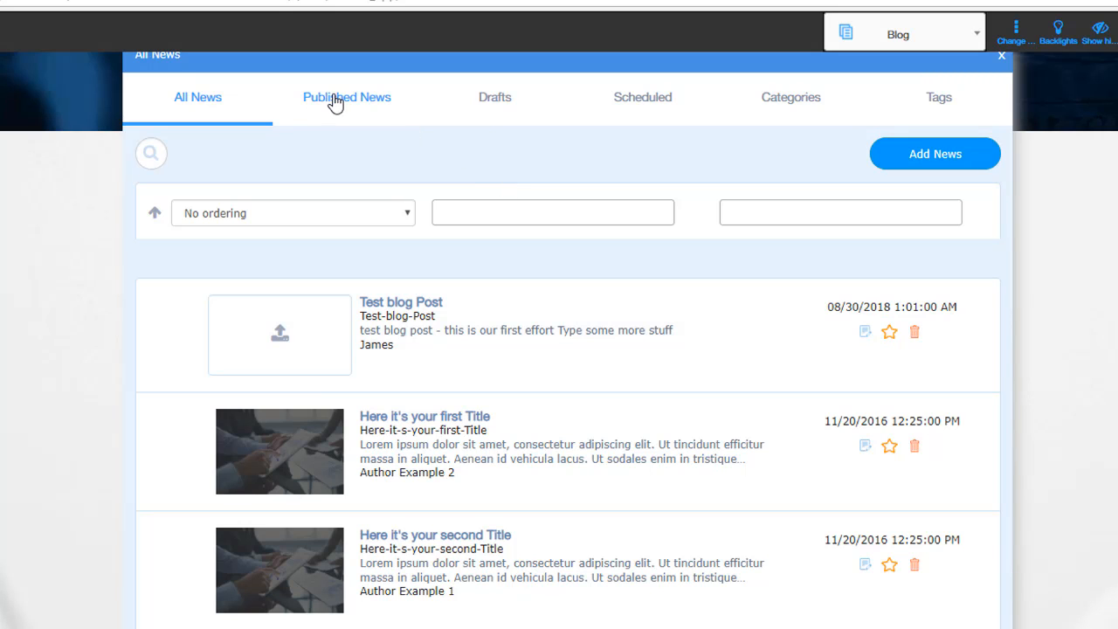
Step: Review the published, draft and scheduled news lists plus the categories and tags, and return to the list of all news
{"action": "left_click", "coordinate": [336, 102]}
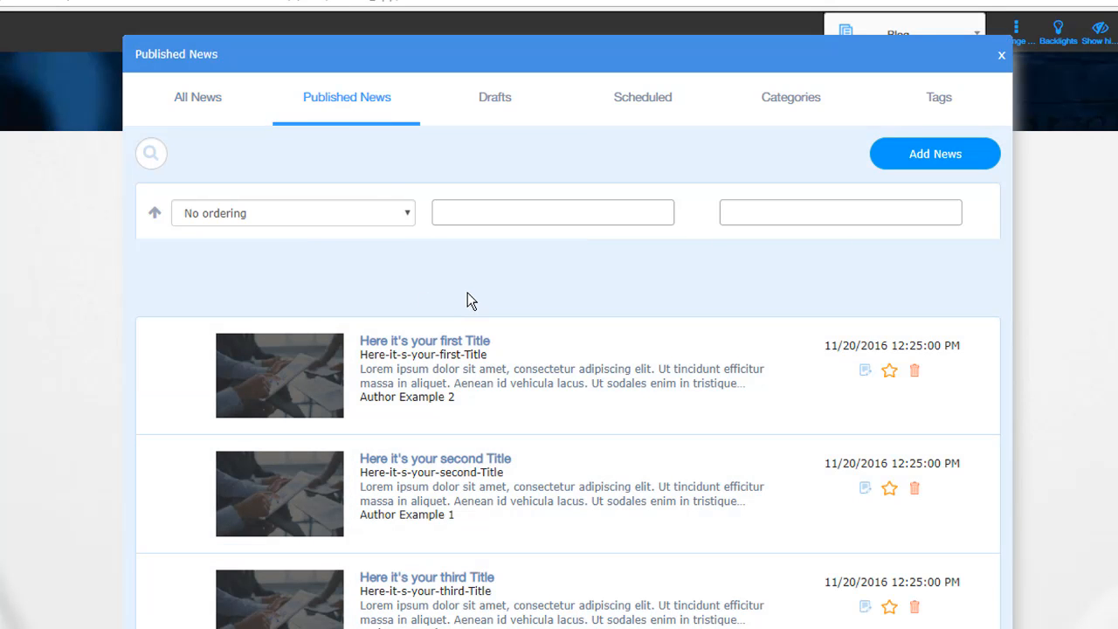
{"action": "left_click", "coordinate": [498, 101]}
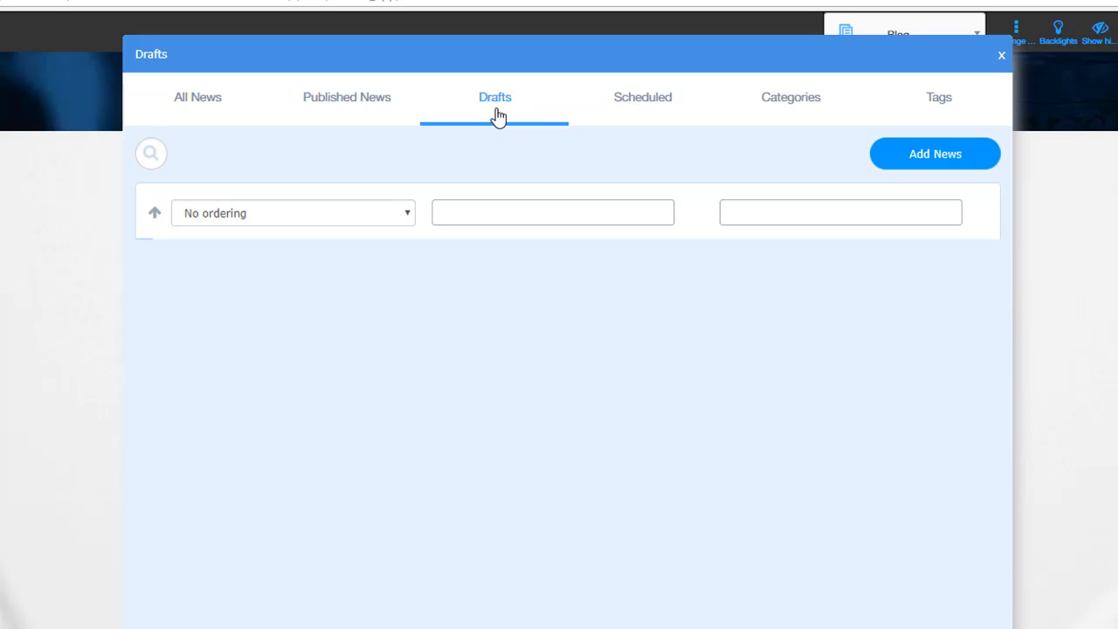
{"action": "left_click", "coordinate": [635, 105]}
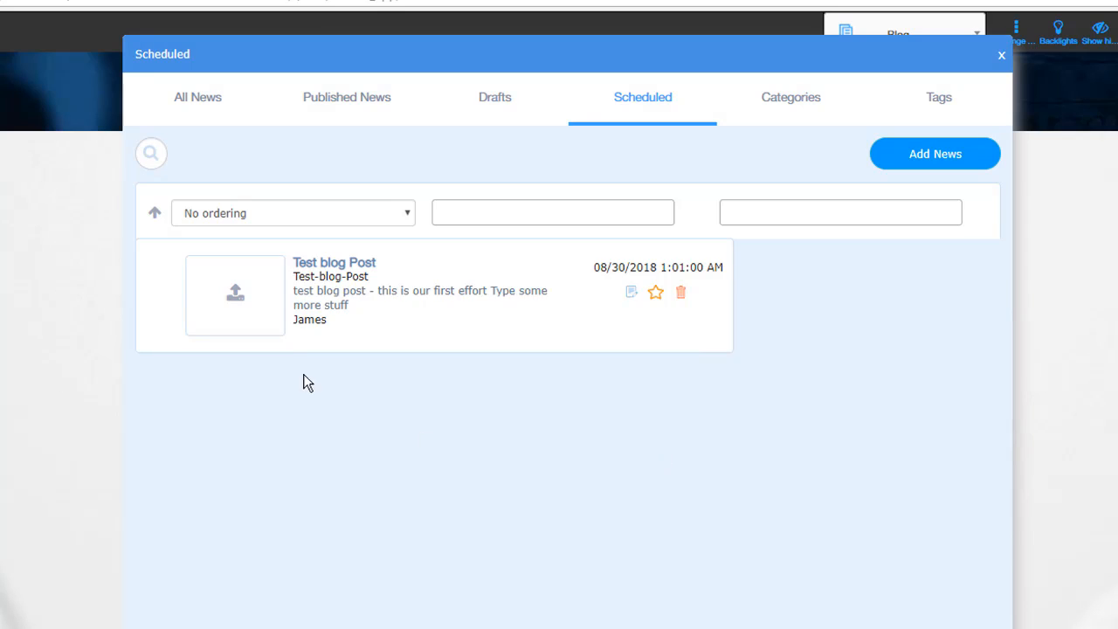
{"action": "left_click", "coordinate": [798, 102]}
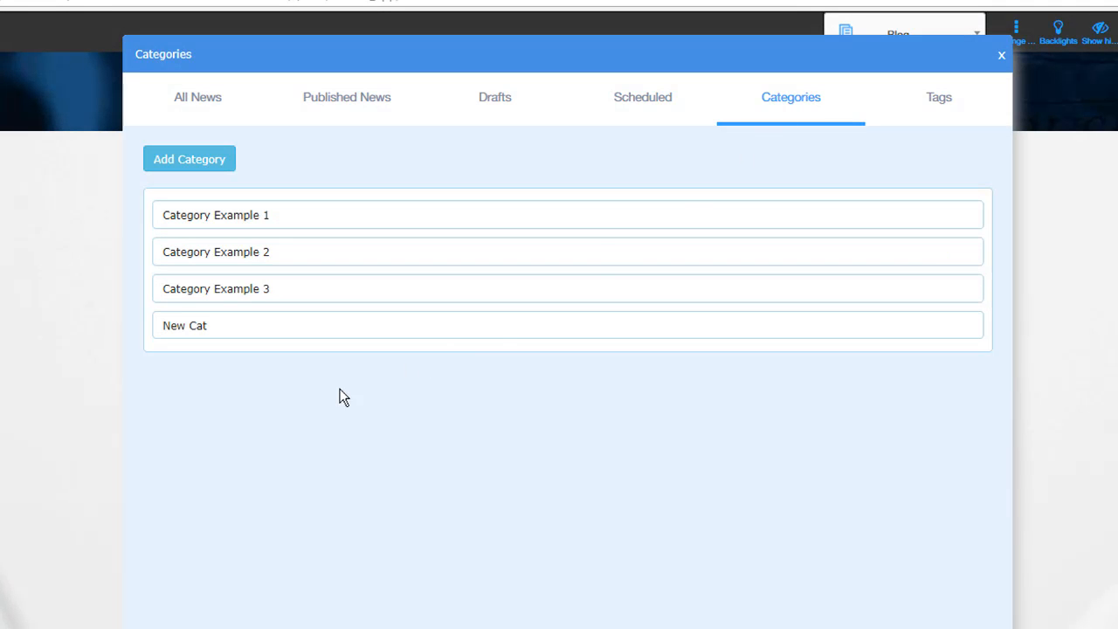
{"action": "mouse_move", "coordinate": [189, 326]}
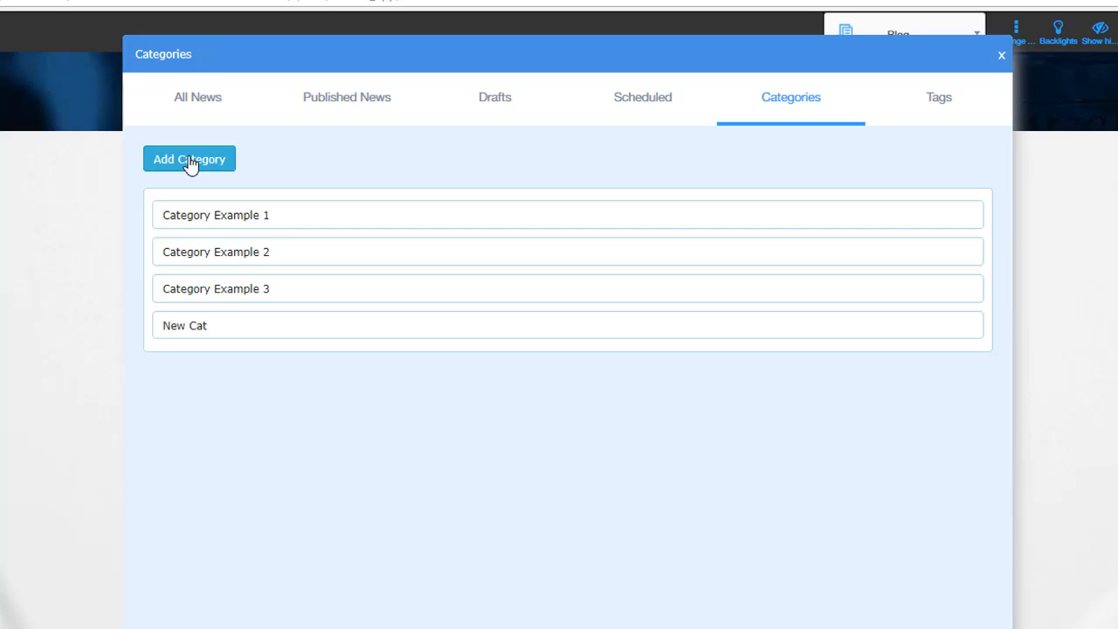
{"action": "left_click", "coordinate": [933, 103]}
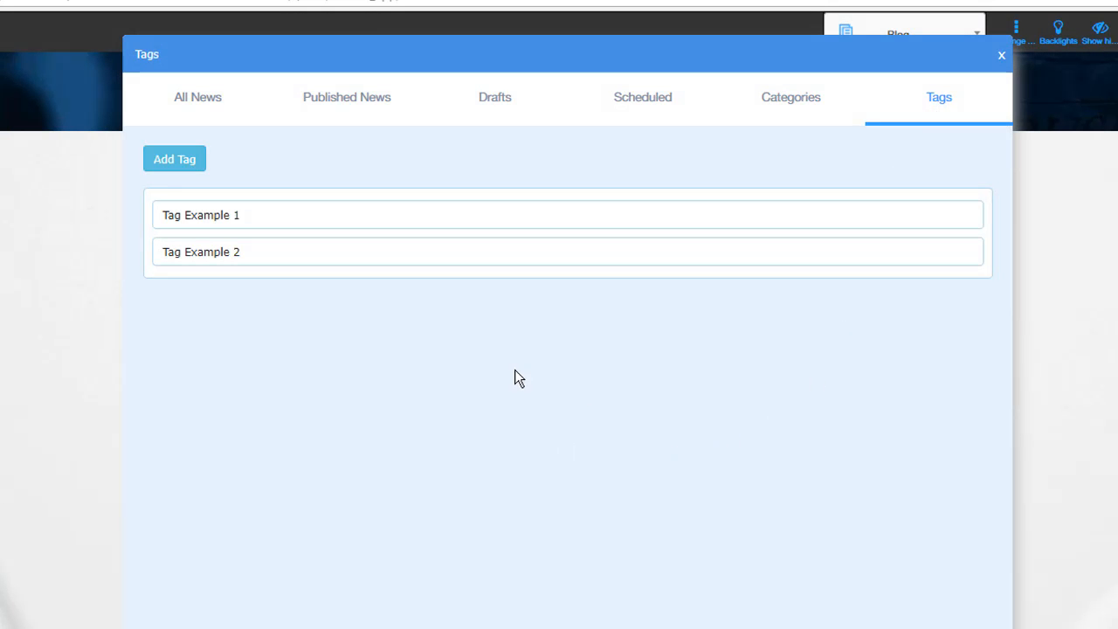
{"action": "left_click", "coordinate": [194, 99]}
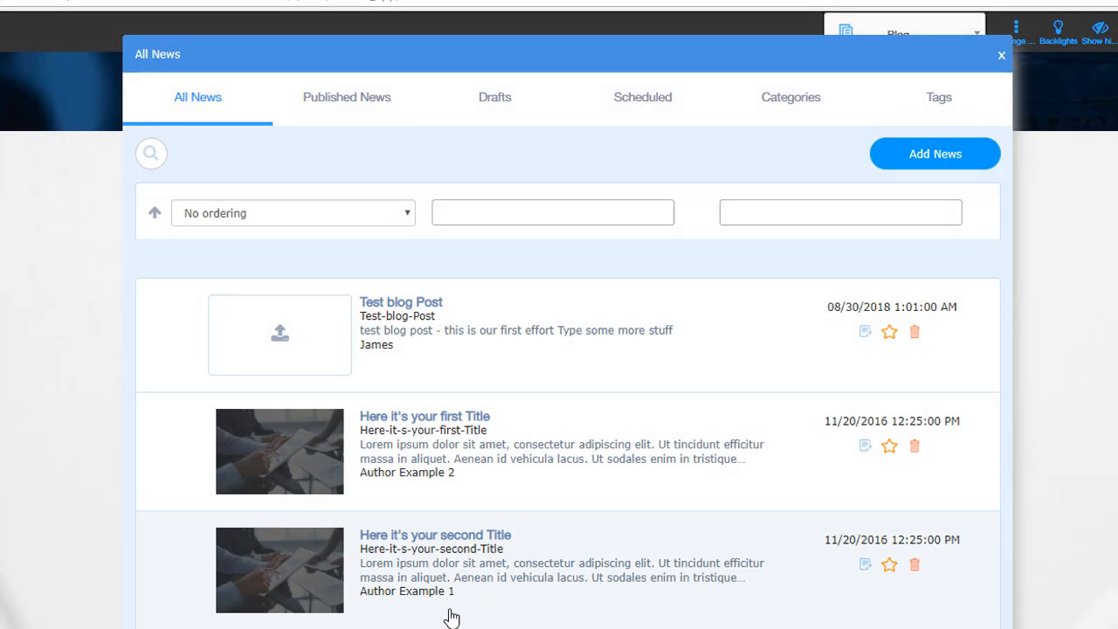